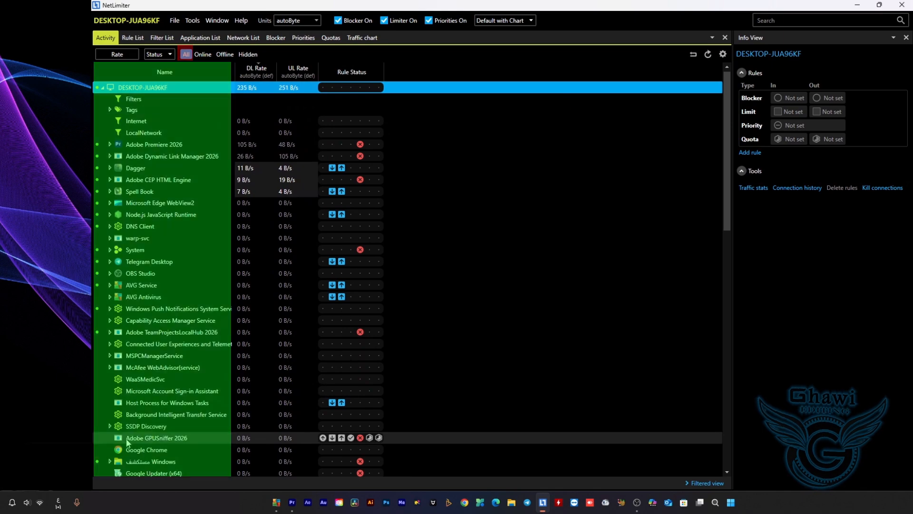
- Look through the applications in the activity list with their network rates and show the properties of Google Chrome
scroll(128, 428, down, 6)
scroll(133, 402, down, 5)
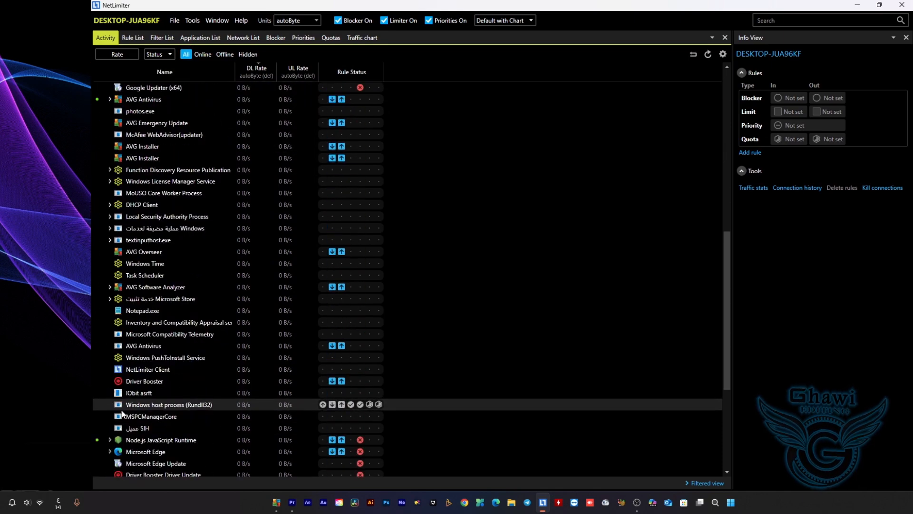
scroll(123, 413, down, 4)
scroll(109, 415, up, 5)
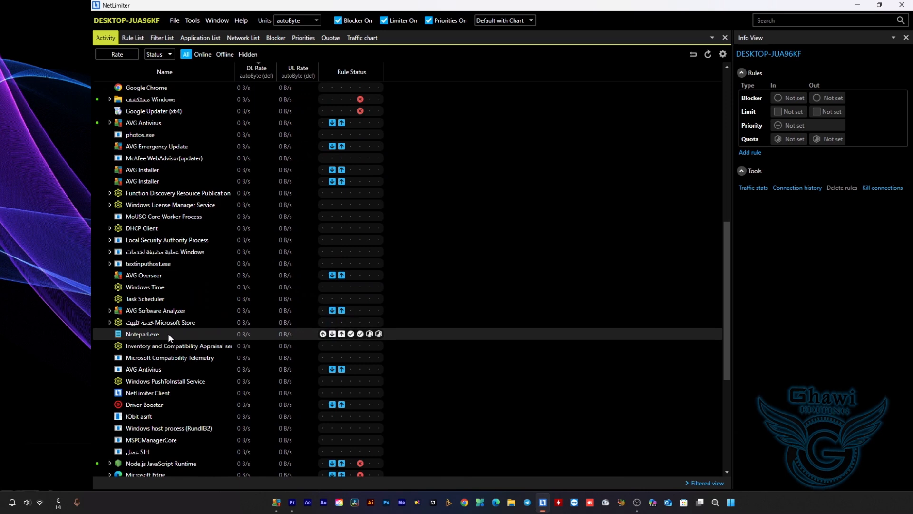
scroll(166, 334, up, 10)
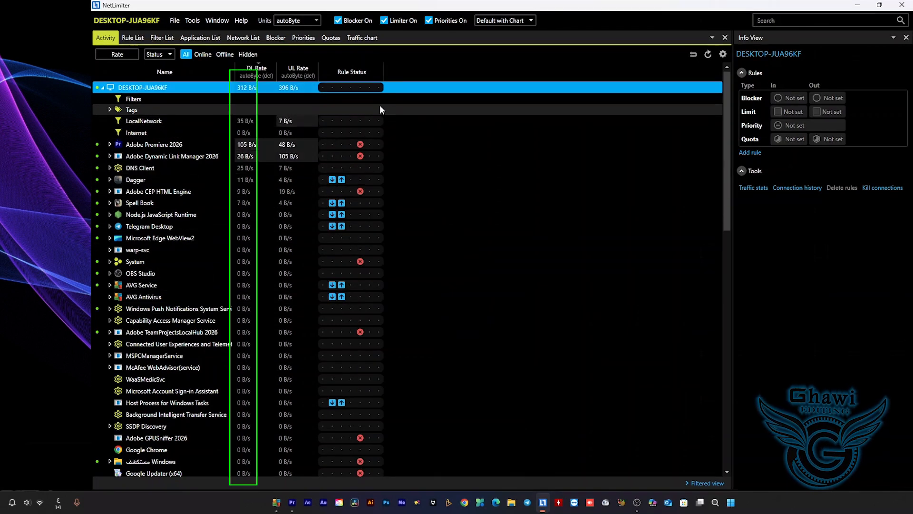
scroll(266, 143, down, 3)
click(267, 158)
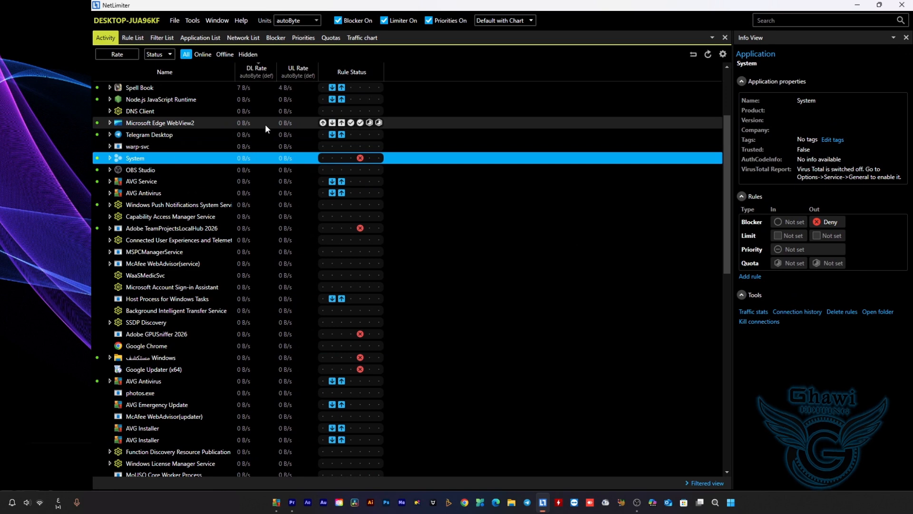
scroll(240, 140, up, 3)
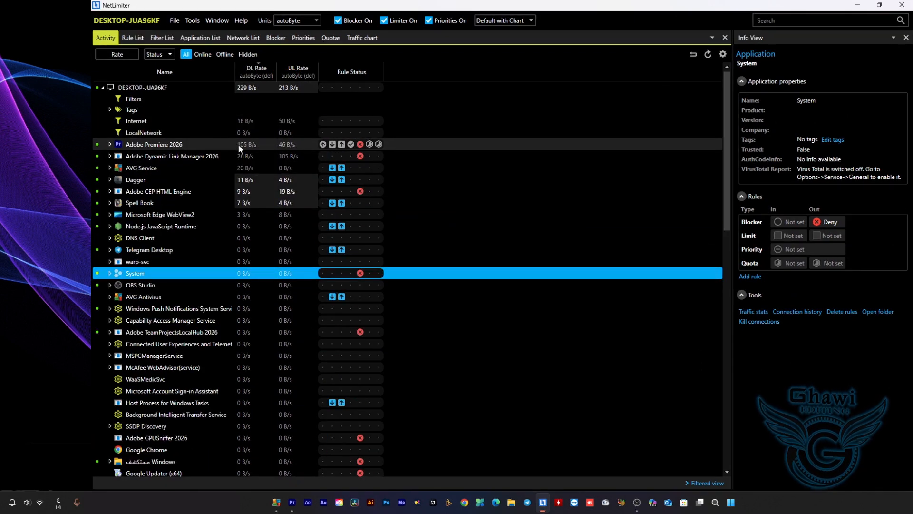
click(280, 146)
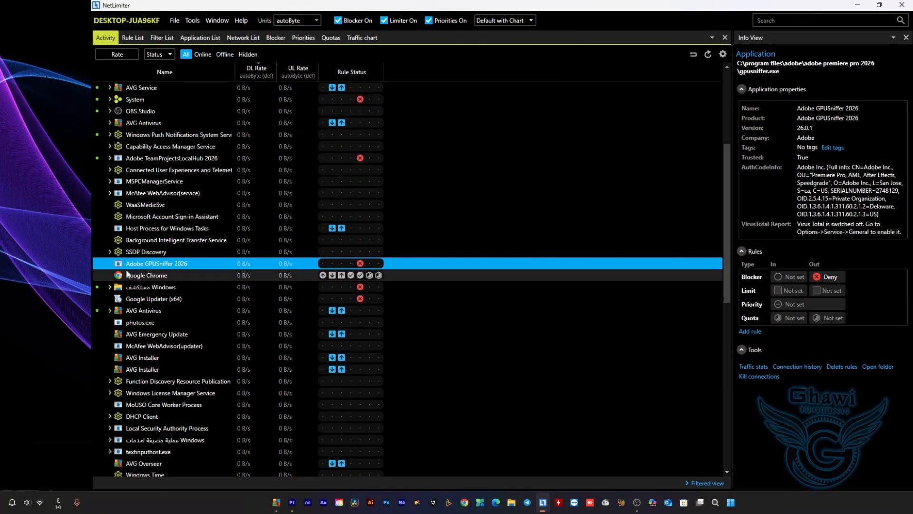
click(127, 274)
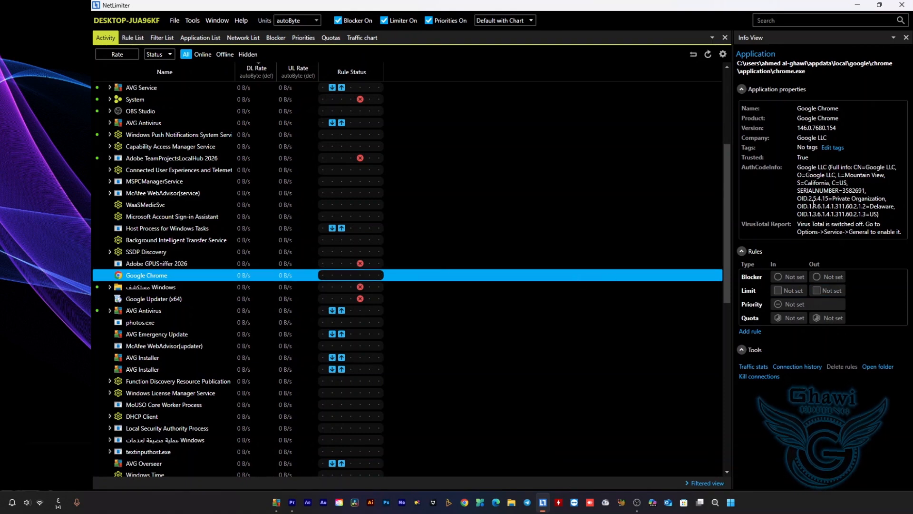
- Close and reopen the Info View, docking it at a narrow width beside the activity list
click(906, 38)
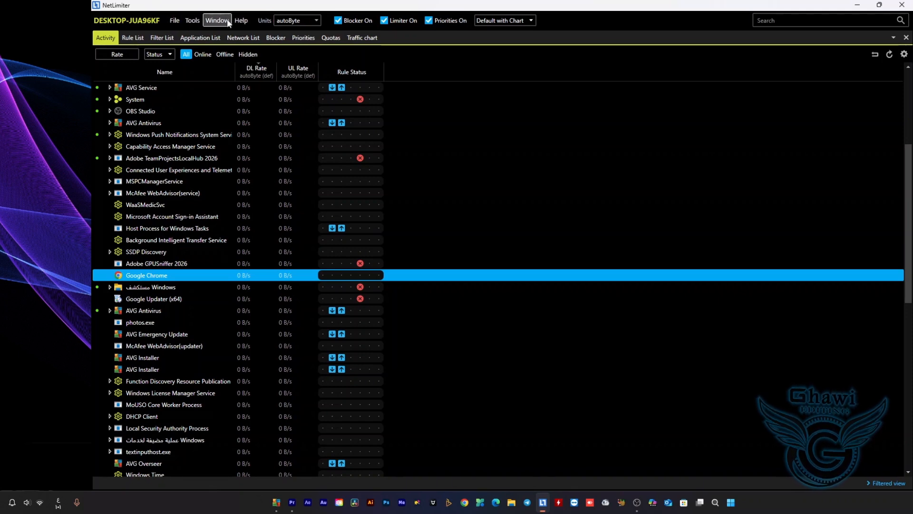
click(215, 24)
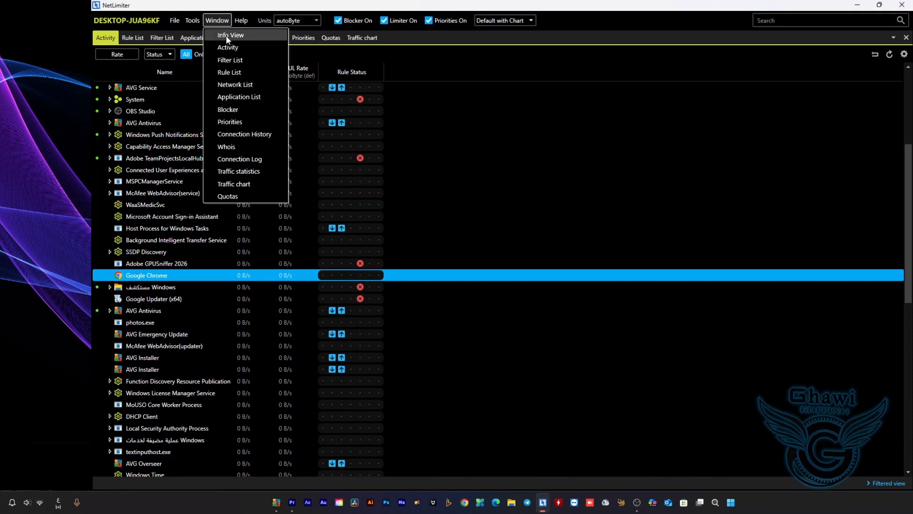
click(251, 35)
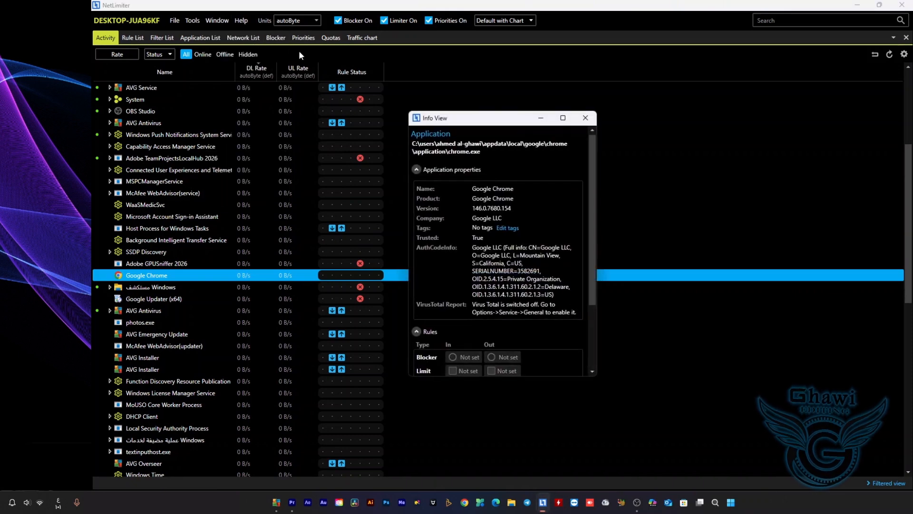
drag(432, 120, 907, 260)
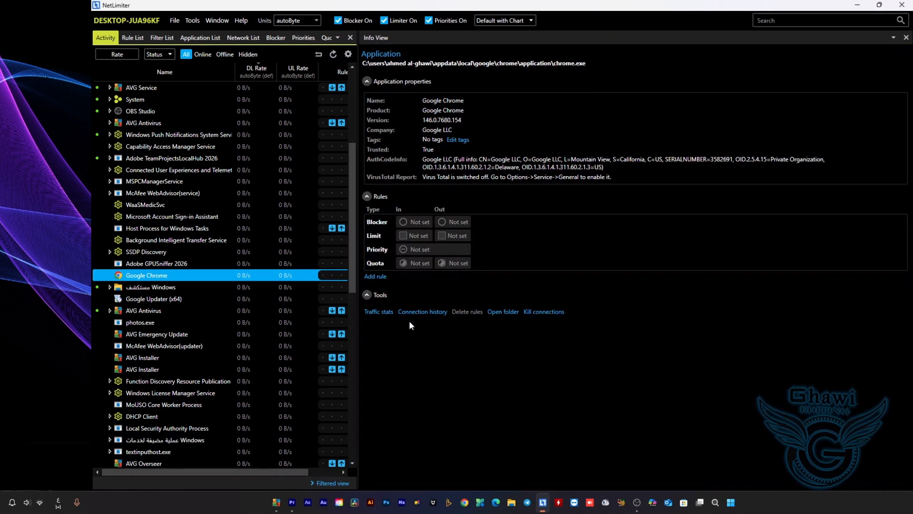
drag(358, 333, 689, 240)
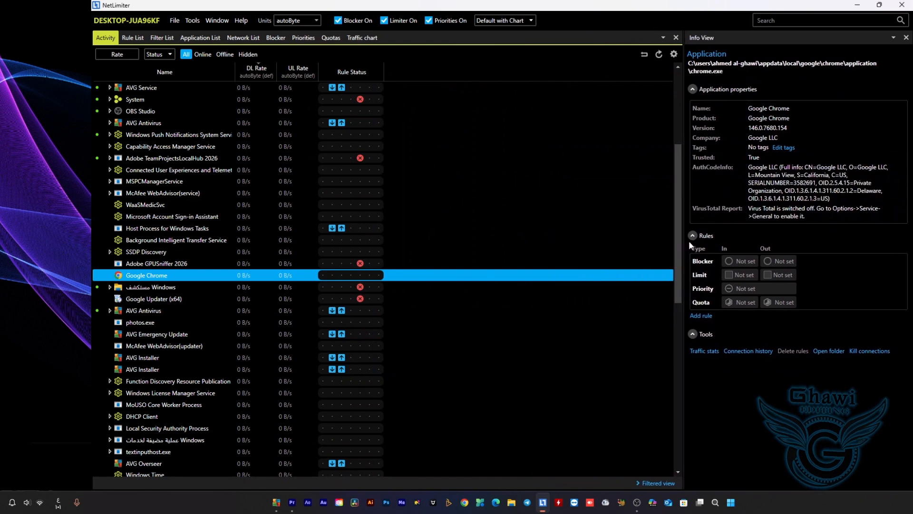
- Look over the search and file scanning options on the VirusTotal home page
double_click(752, 157)
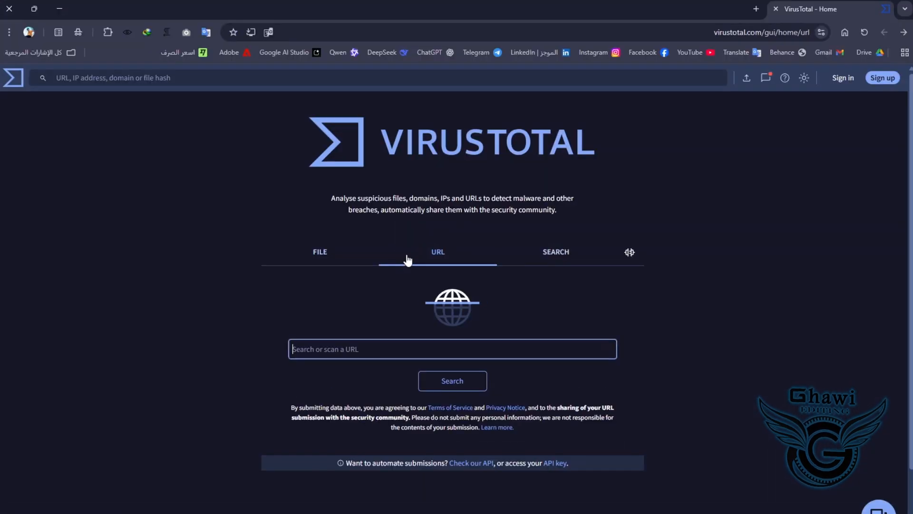
click(509, 259)
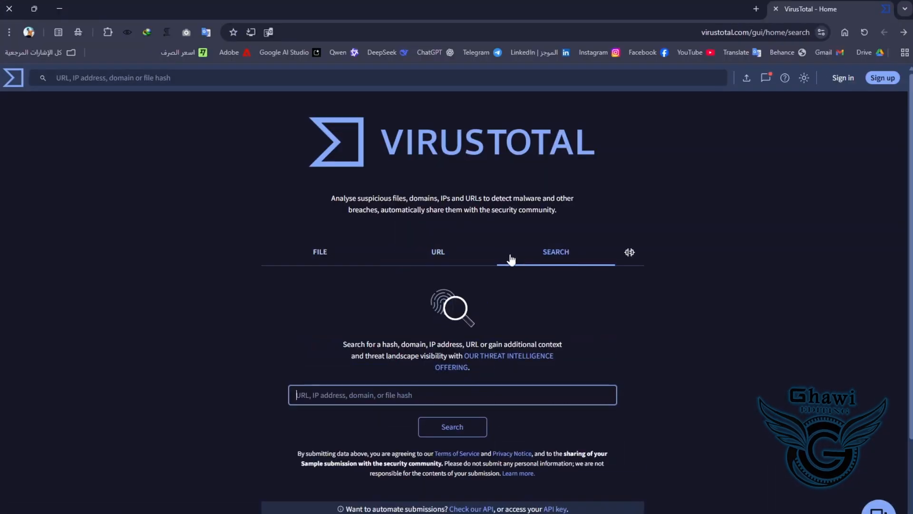
click(325, 259)
scroll(361, 354, down, 1)
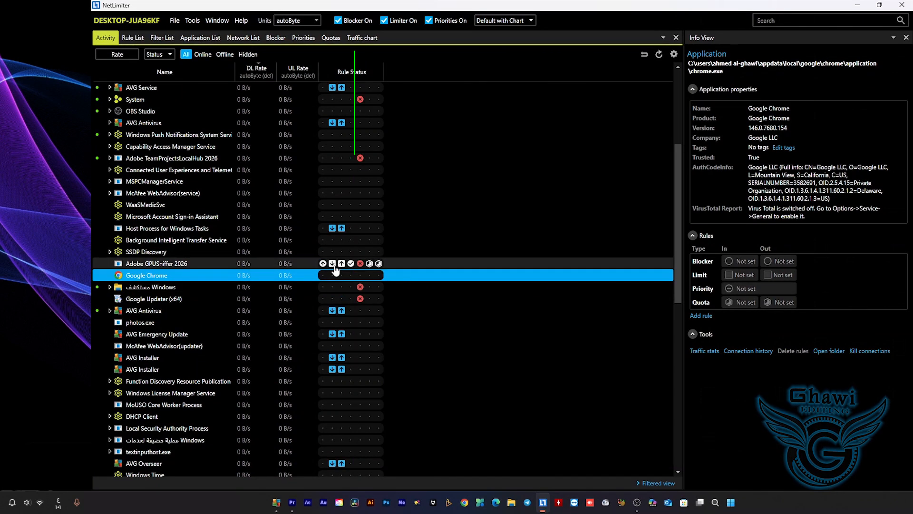
- Inspect the outgoing blocker rules of Adobe GPUSniffer 2026 and Windows Explorer in the activity list
click(360, 263)
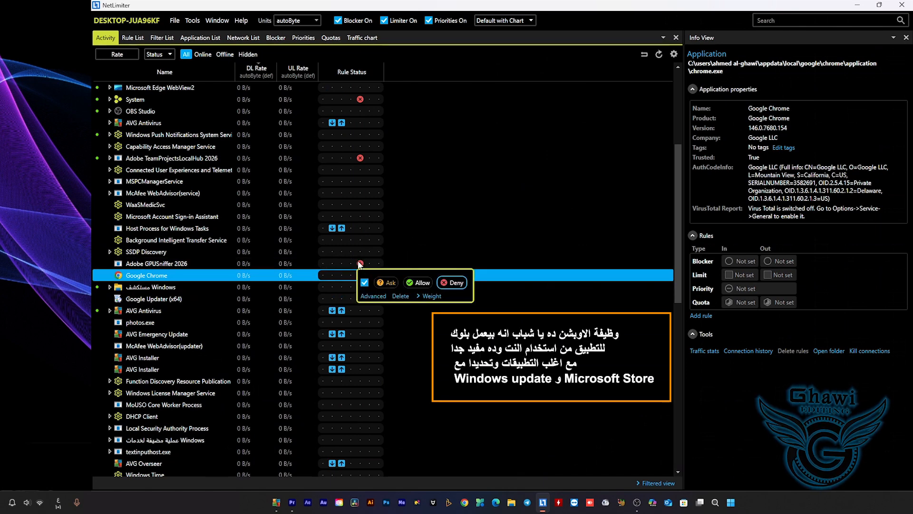
click(360, 264)
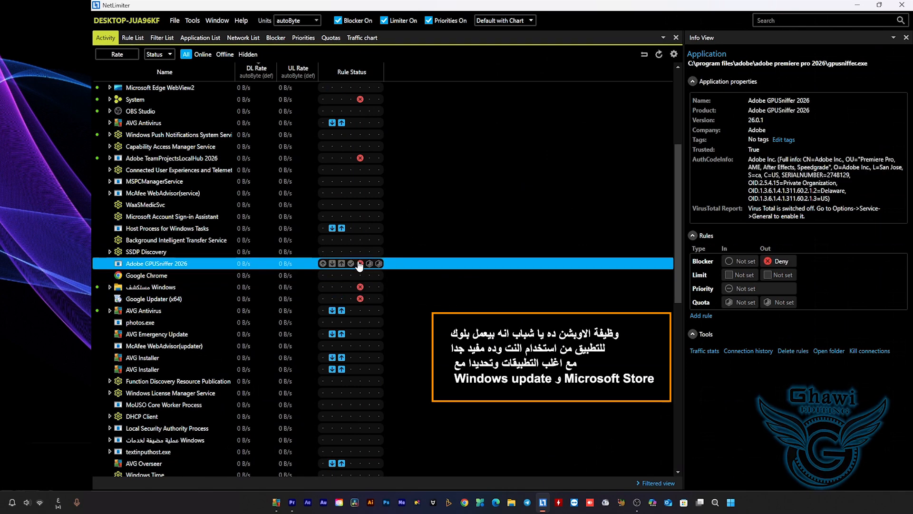
right_click(334, 277)
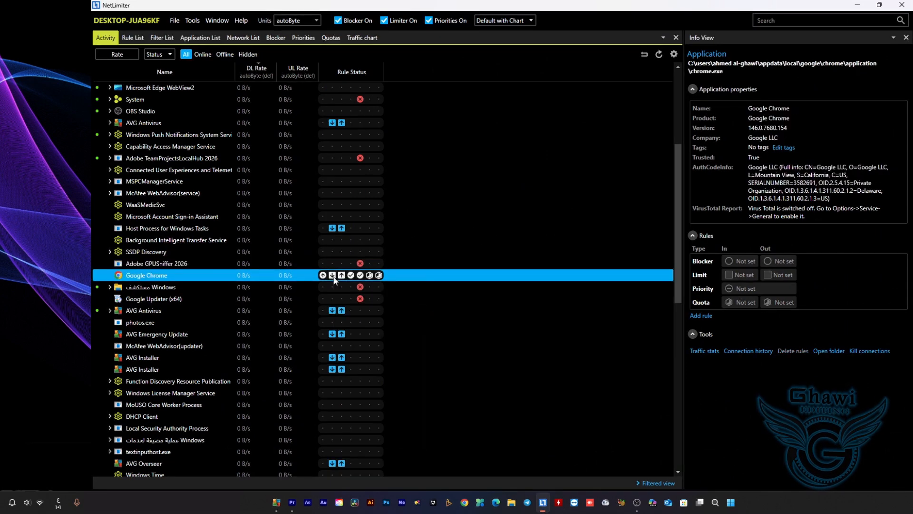
click(295, 280)
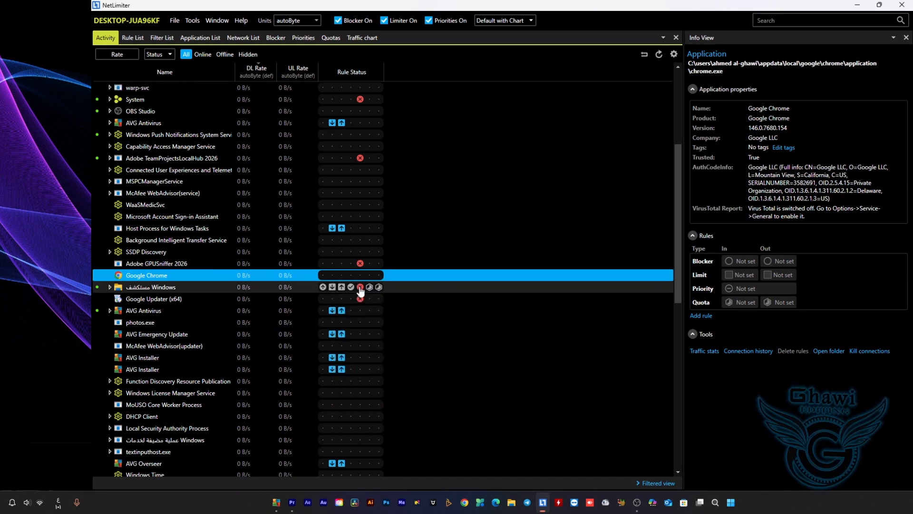
click(360, 287)
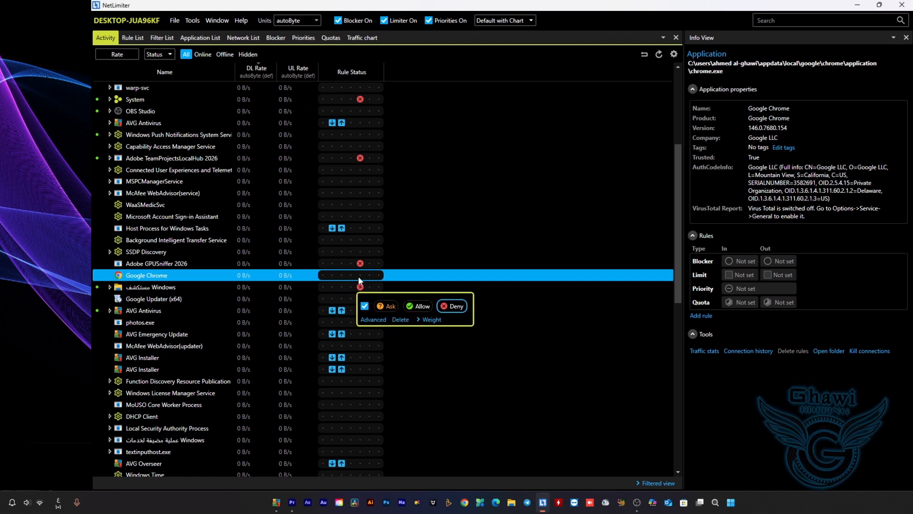
- Add an outgoing Deny blocker rule to Google Chrome and delete it again
click(360, 276)
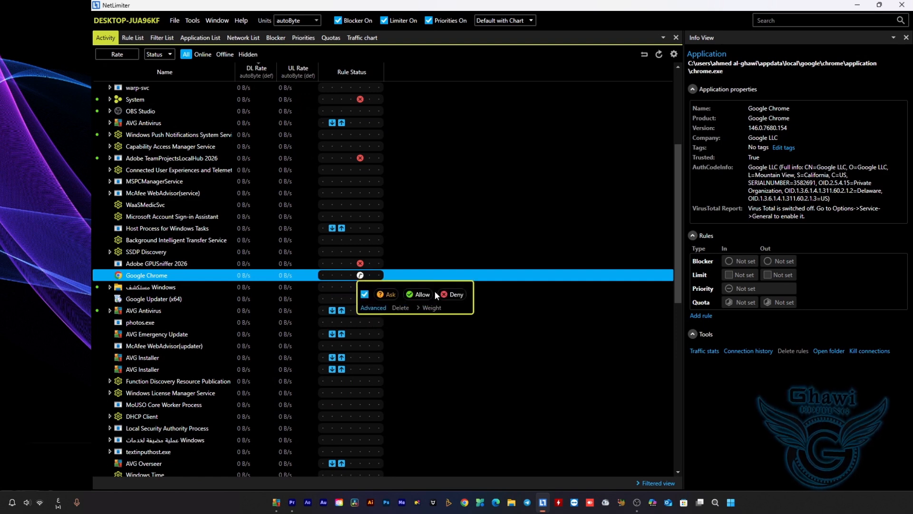
click(442, 293)
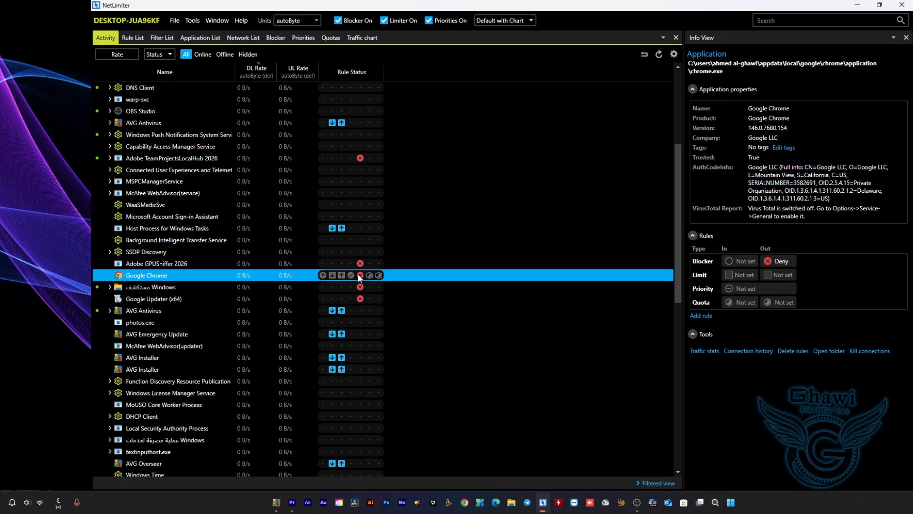
click(360, 276)
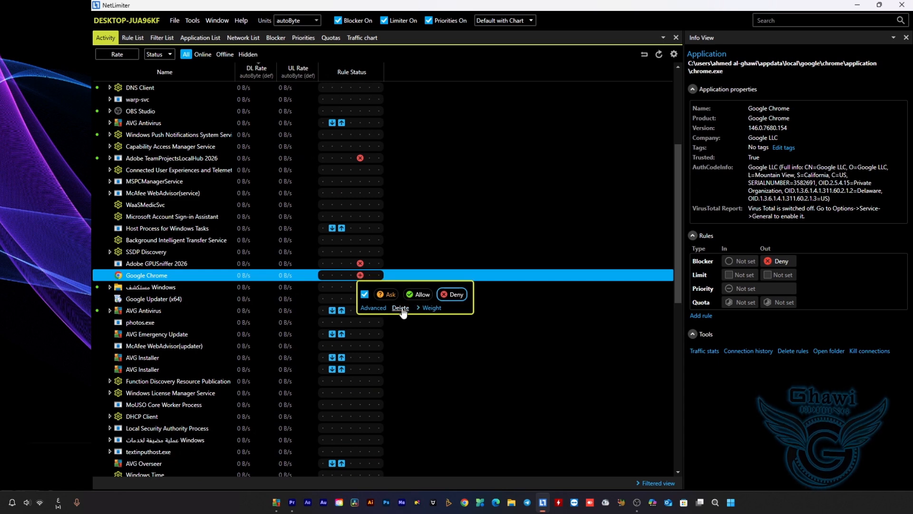
click(400, 308)
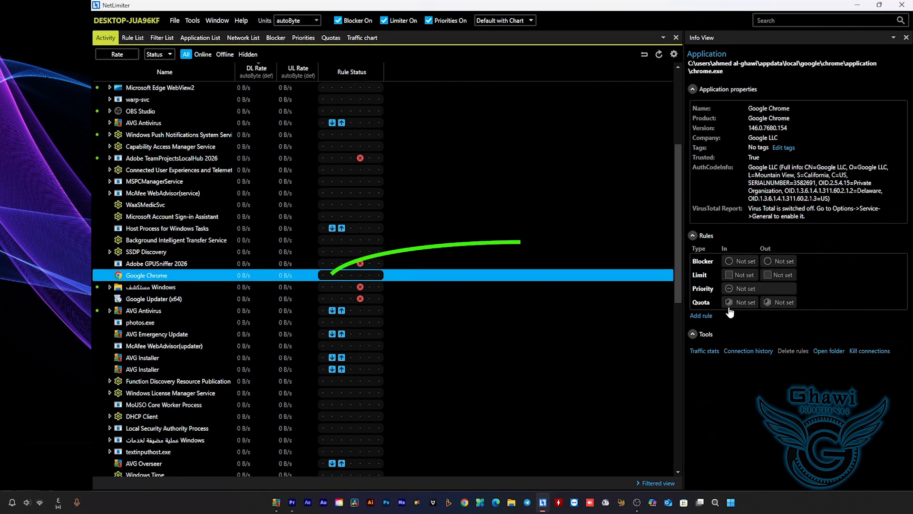
- Set an incoming (download) limit of 100 KB/s for Google Chrome
click(729, 275)
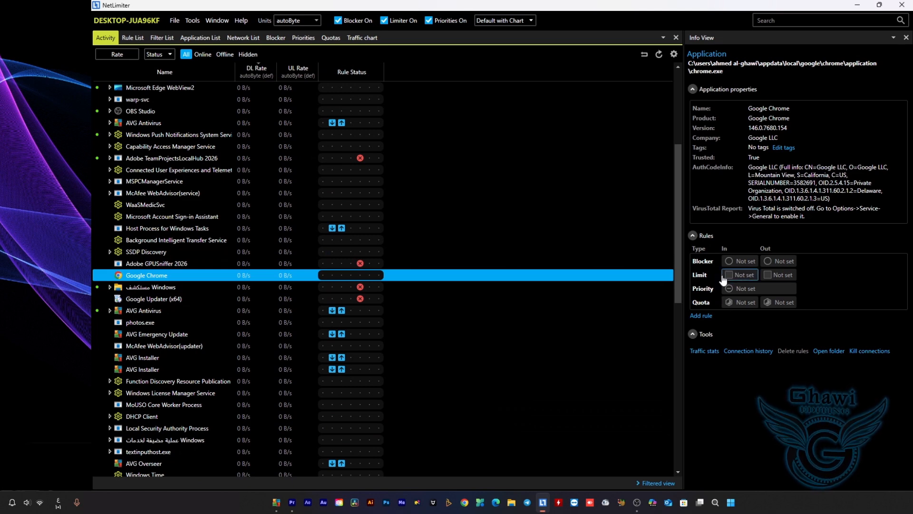
click(724, 280)
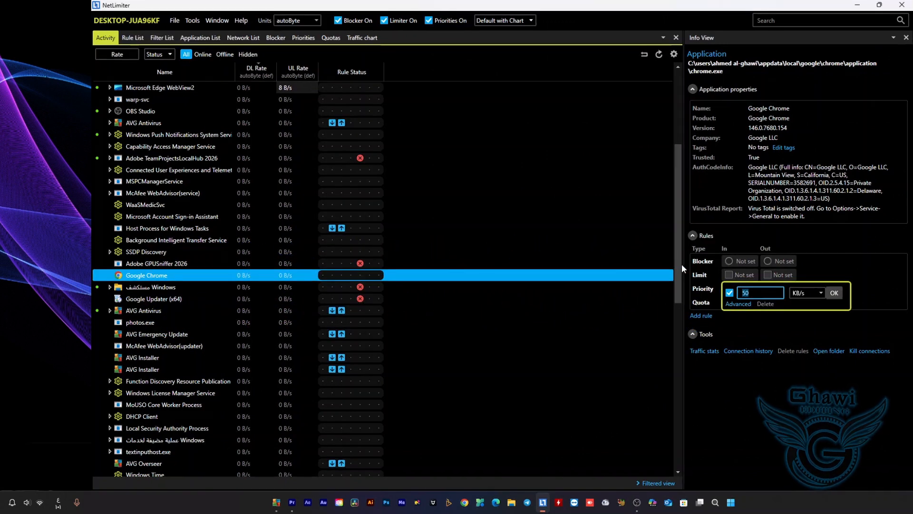
text(100)
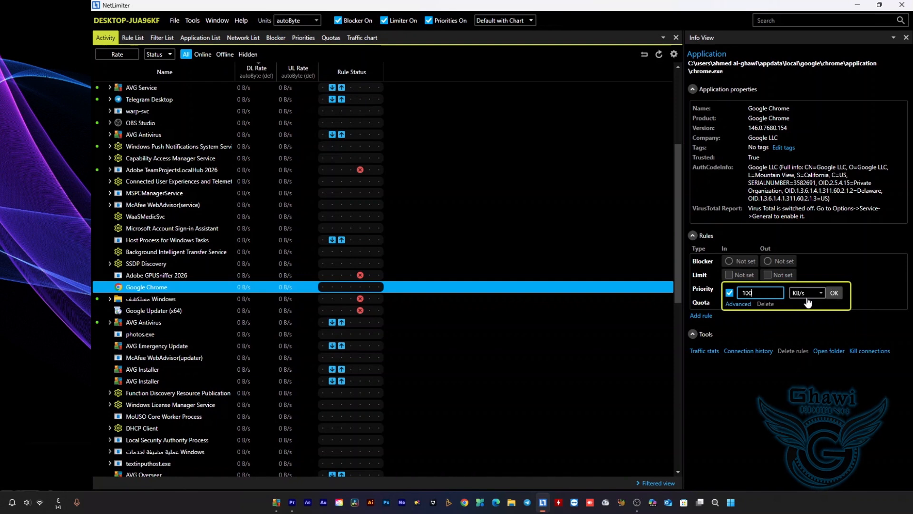
click(820, 296)
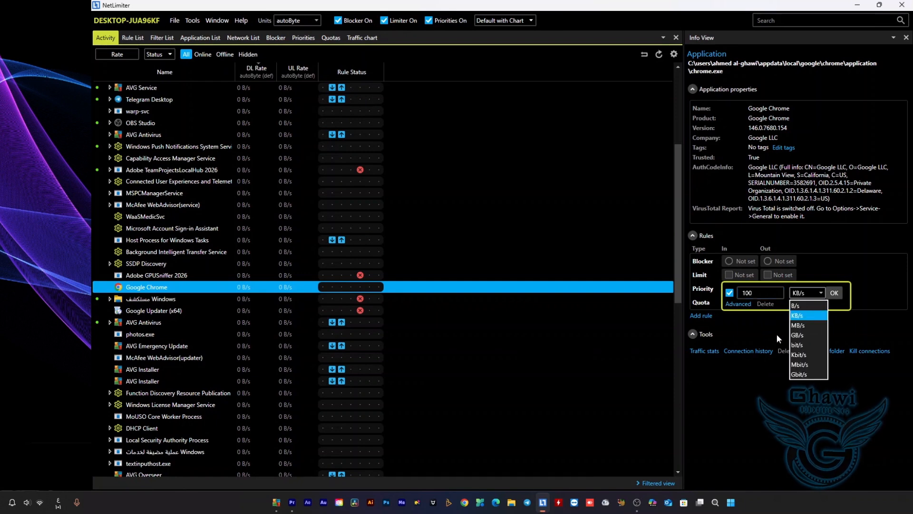
click(796, 317)
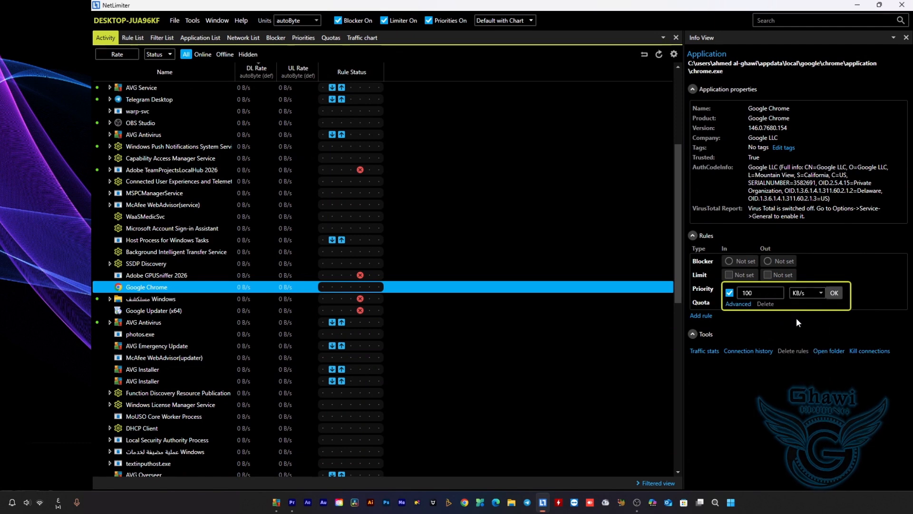
click(832, 293)
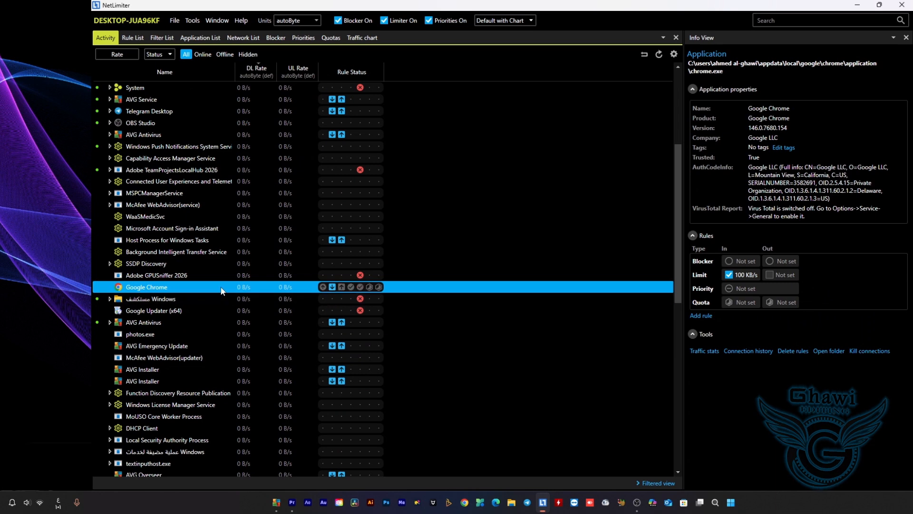
- Set an outgoing (upload) limit of 100 KB/s for Google Chrome
click(342, 288)
text(100)
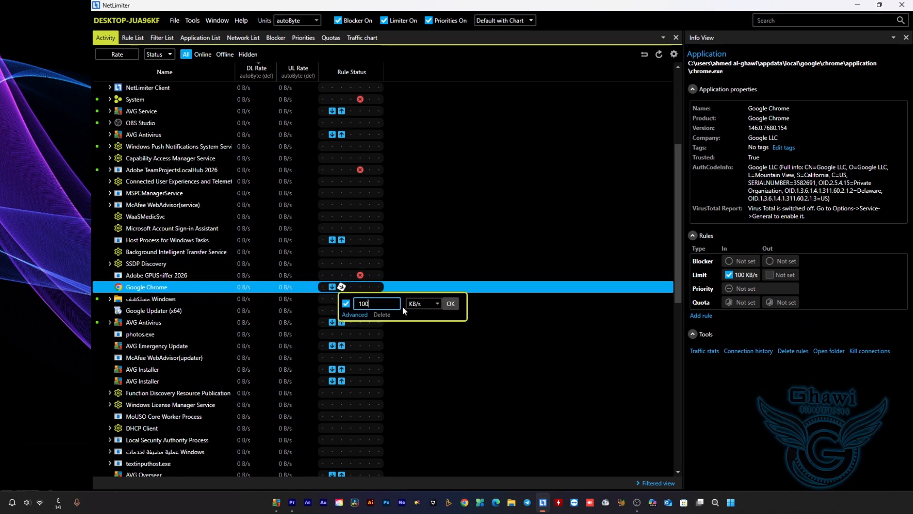
click(410, 304)
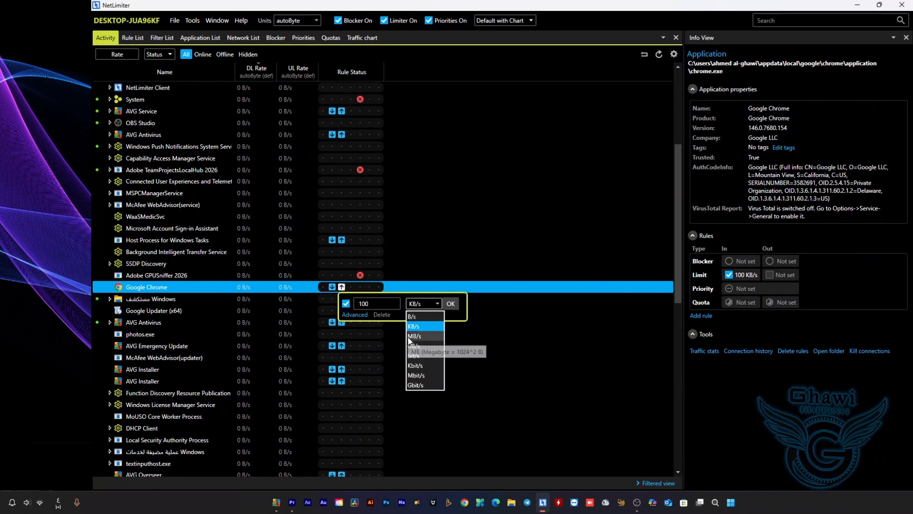
click(411, 336)
click(417, 304)
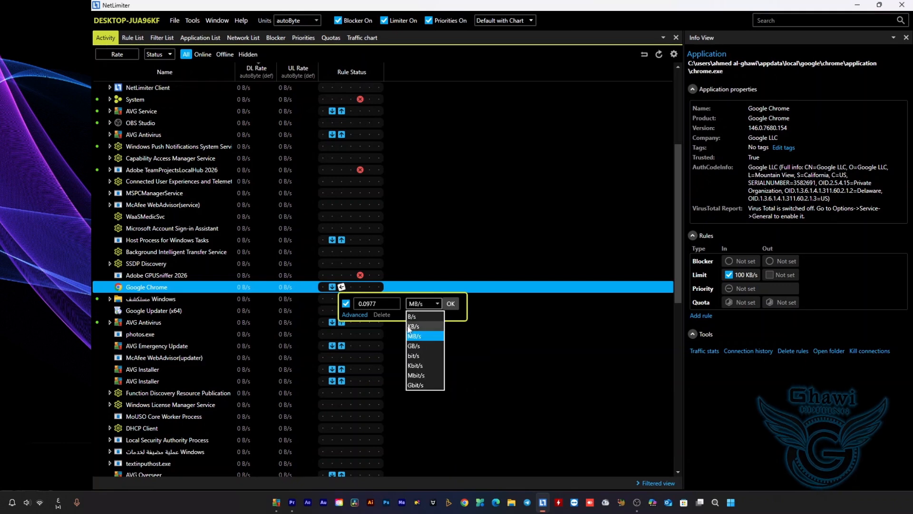
click(410, 326)
click(450, 303)
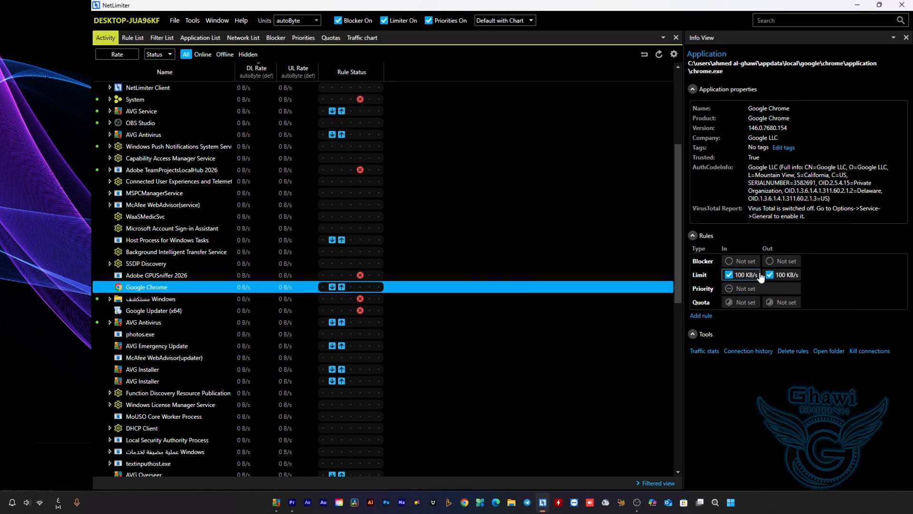
scroll(314, 259, down, 1)
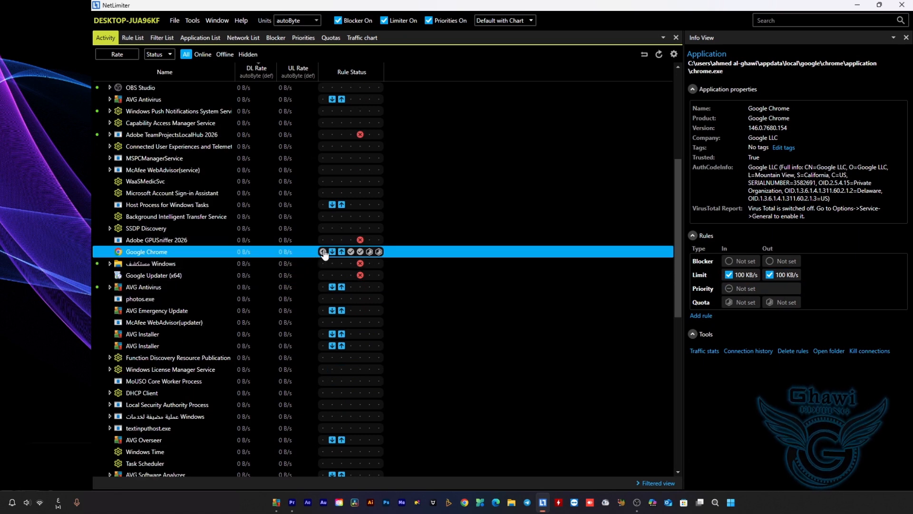
- Inspect the priority and incoming quota settings available for Google Chrome
click(322, 252)
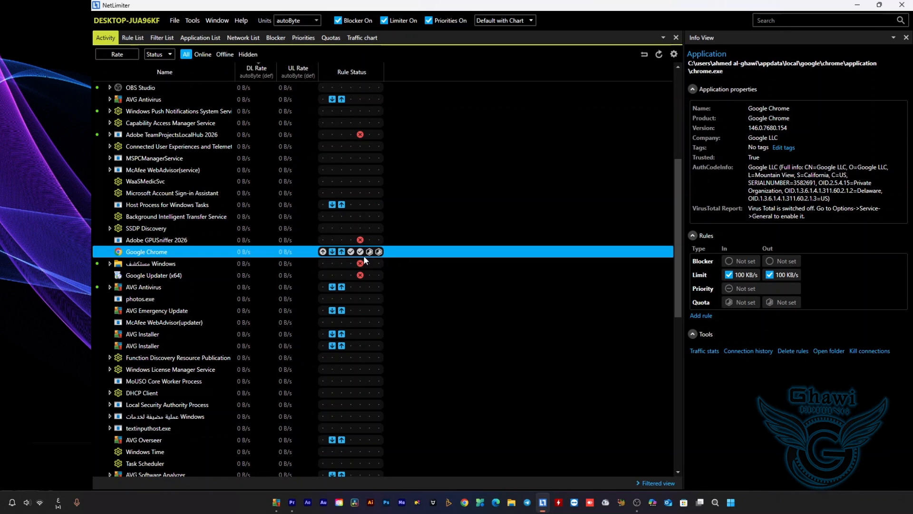
click(369, 253)
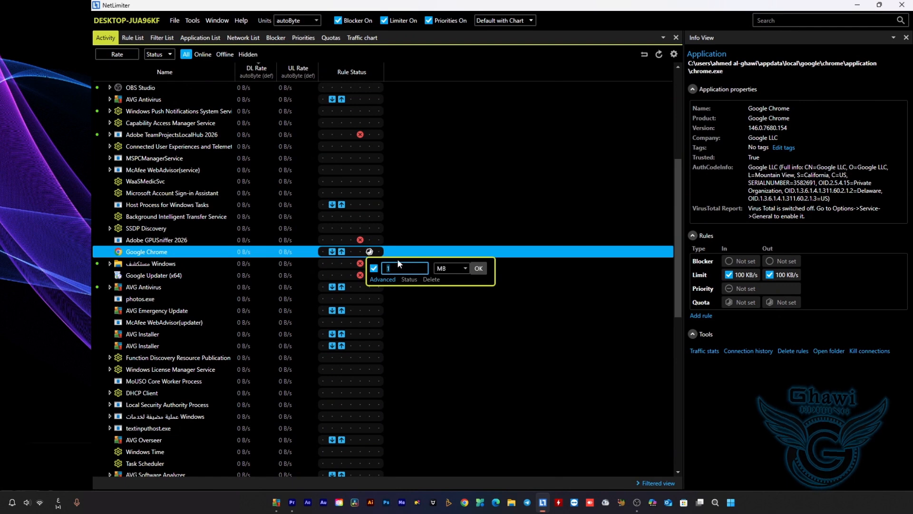
click(370, 254)
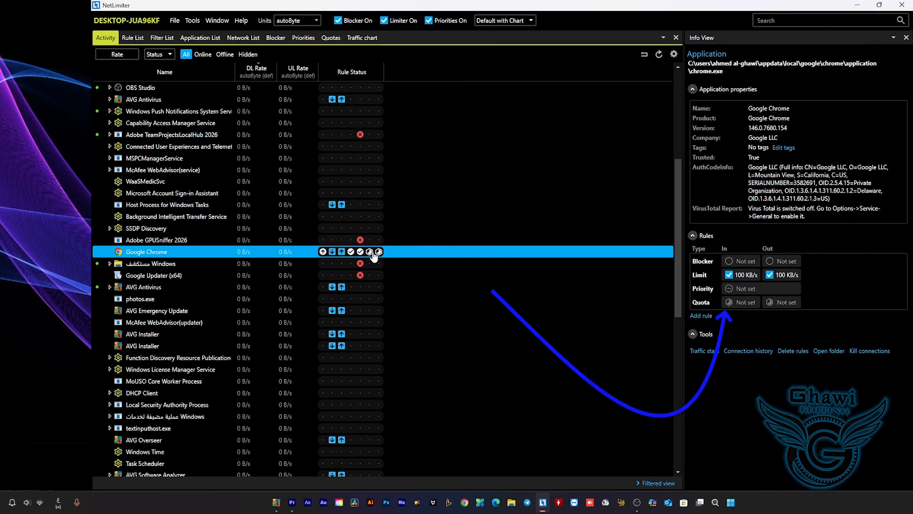
- Add an outgoing quota of 500 MB to Google Chrome and delete it again
click(378, 253)
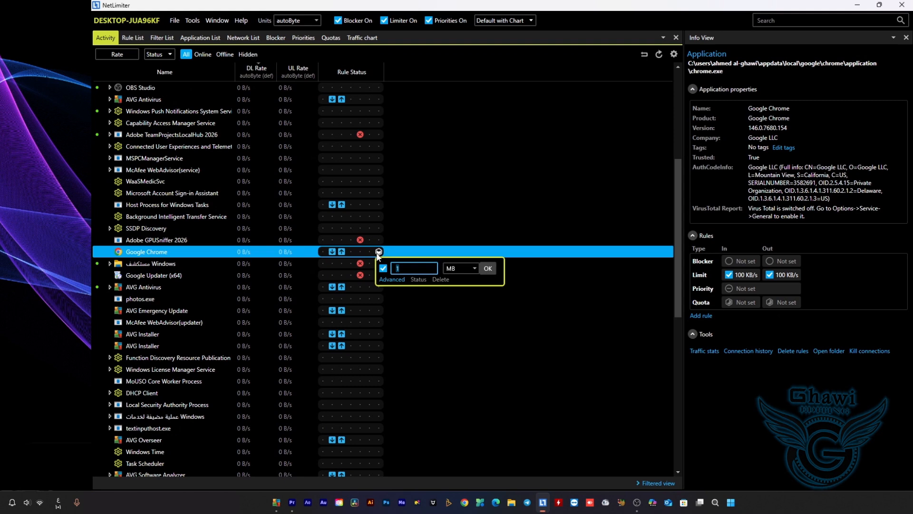
click(450, 269)
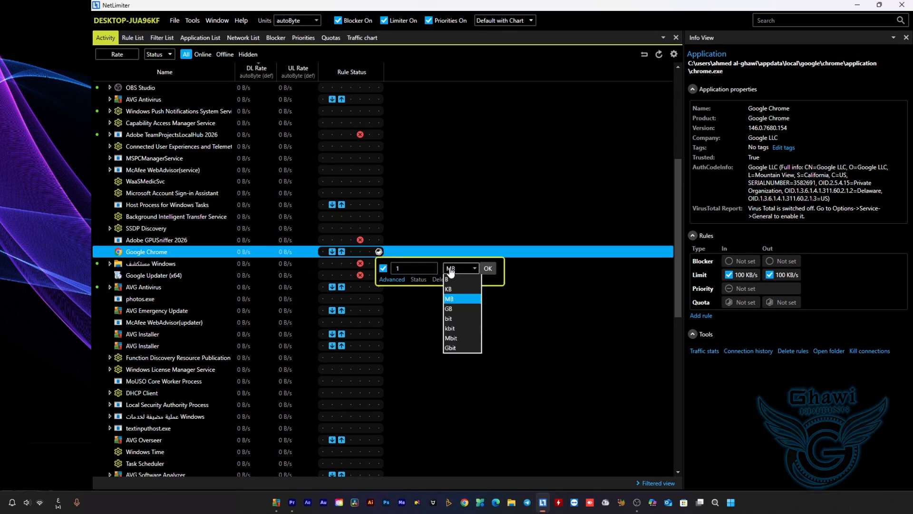
click(449, 301)
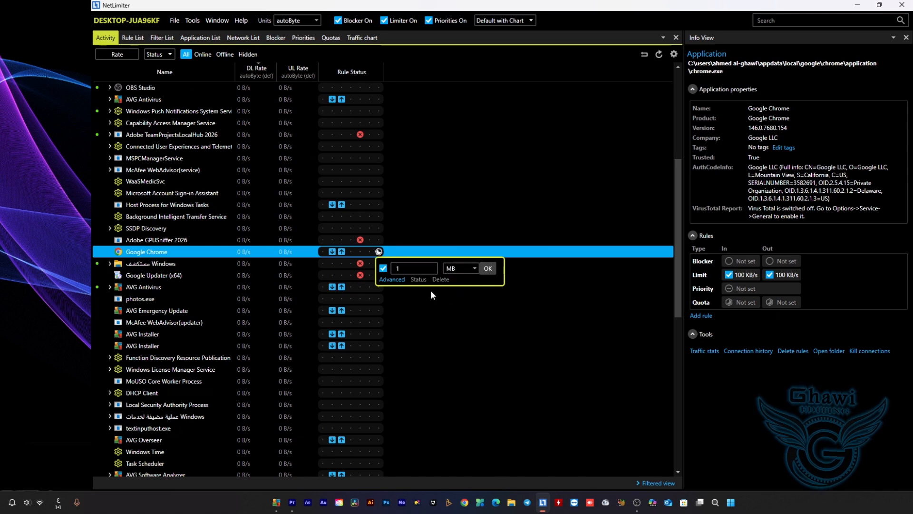
drag(415, 270, 374, 280)
text(500)
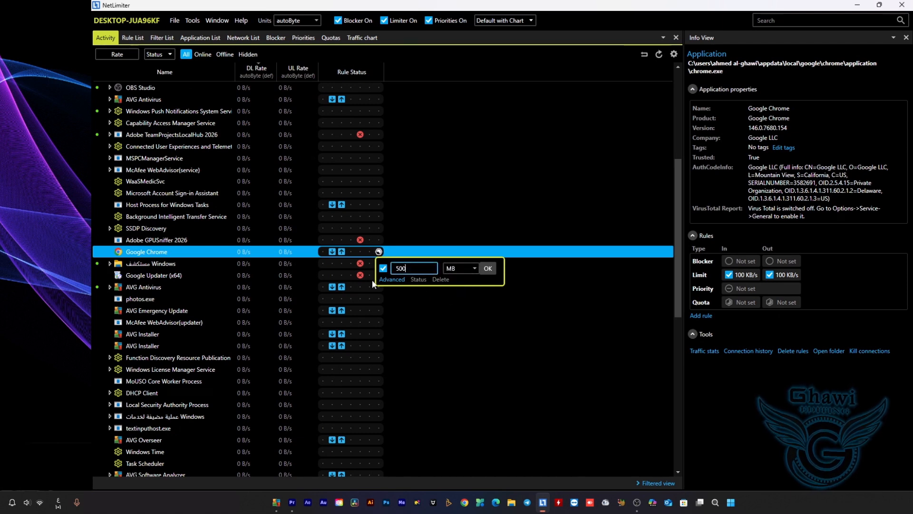
key(Return)
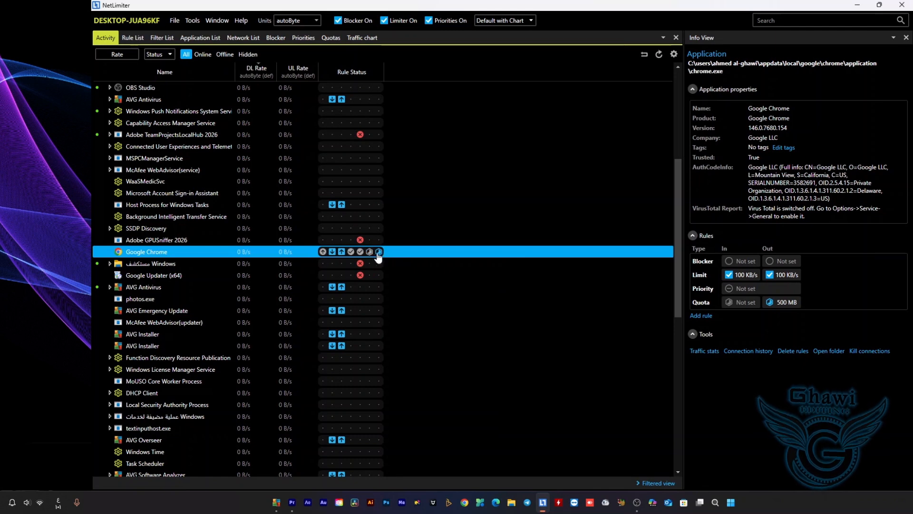
click(378, 251)
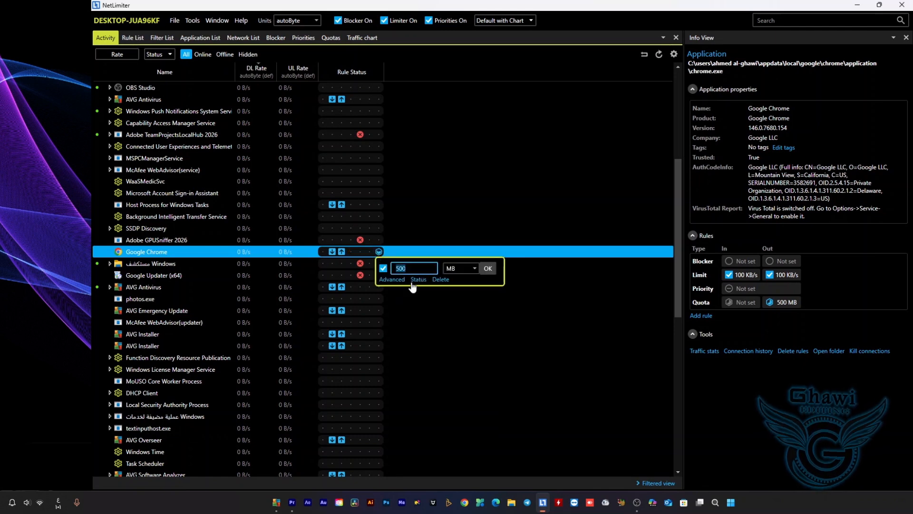
click(436, 280)
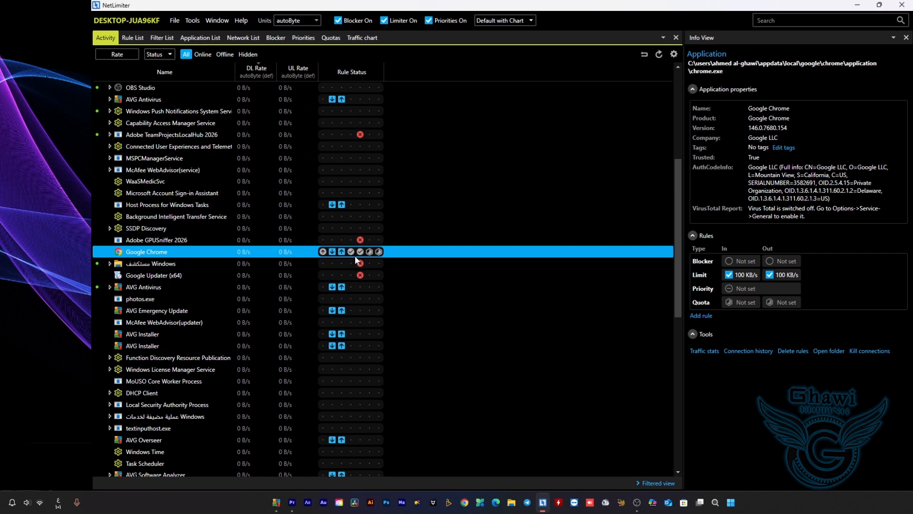
- Set Google Chrome's outgoing blocker rule to Deny and remove the rule again
click(359, 253)
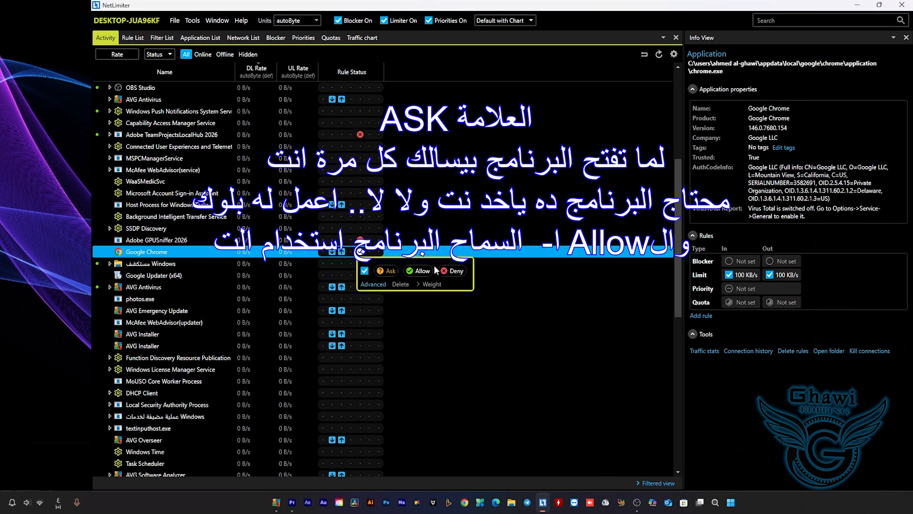
click(443, 271)
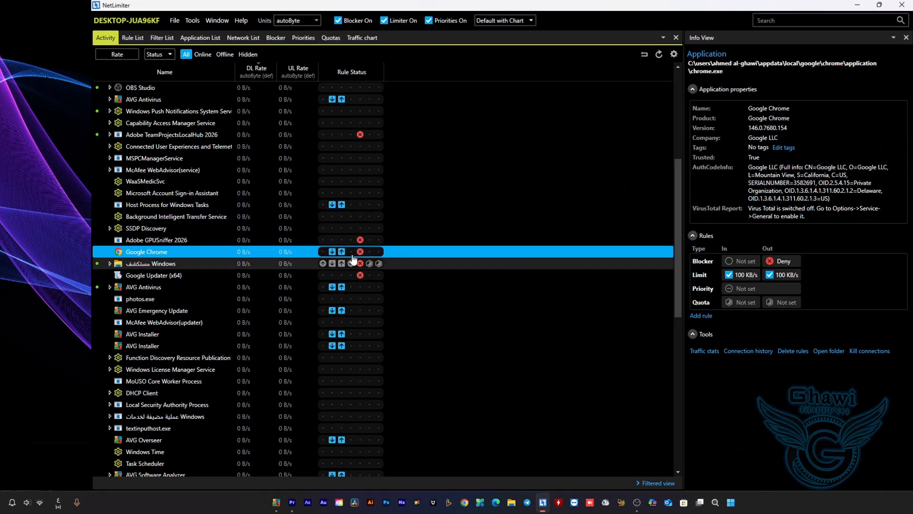
click(359, 254)
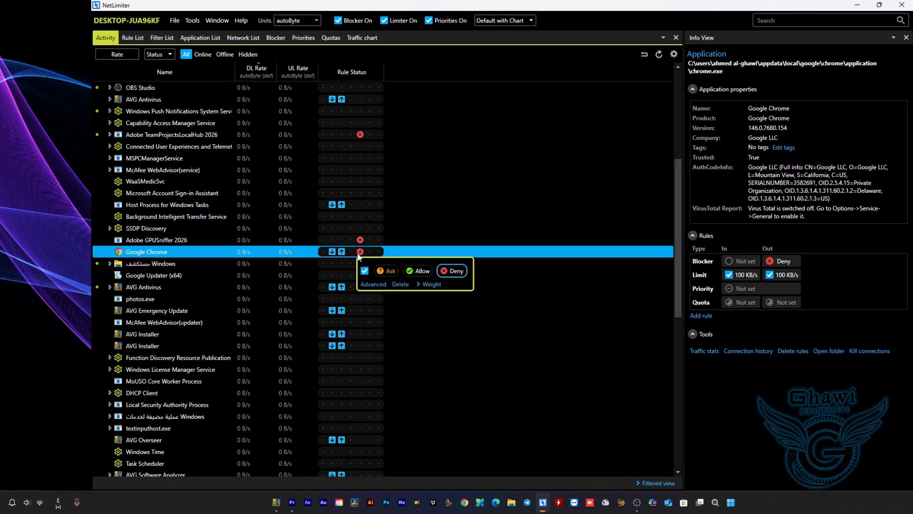
click(400, 285)
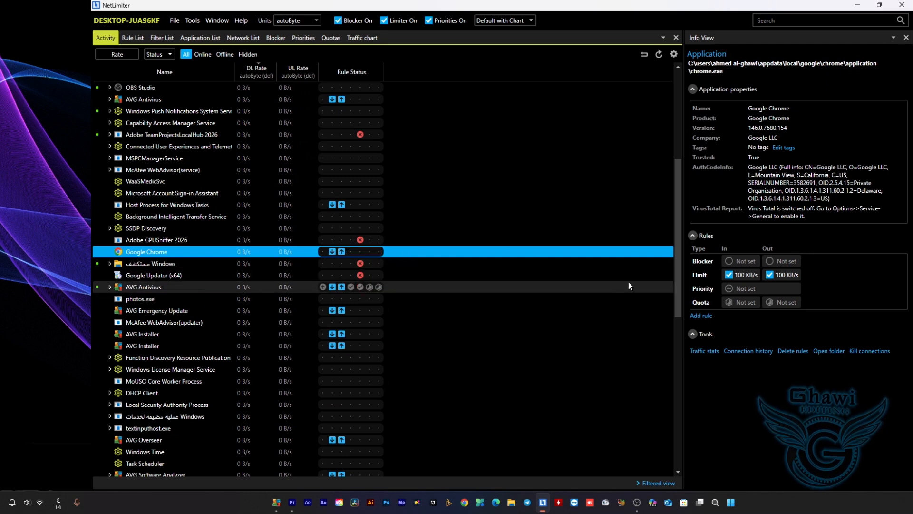
- Place the Chrome window beside NetLimiter and collapse Google Chrome's processes in the activity list
scroll(509, 257, down, 1)
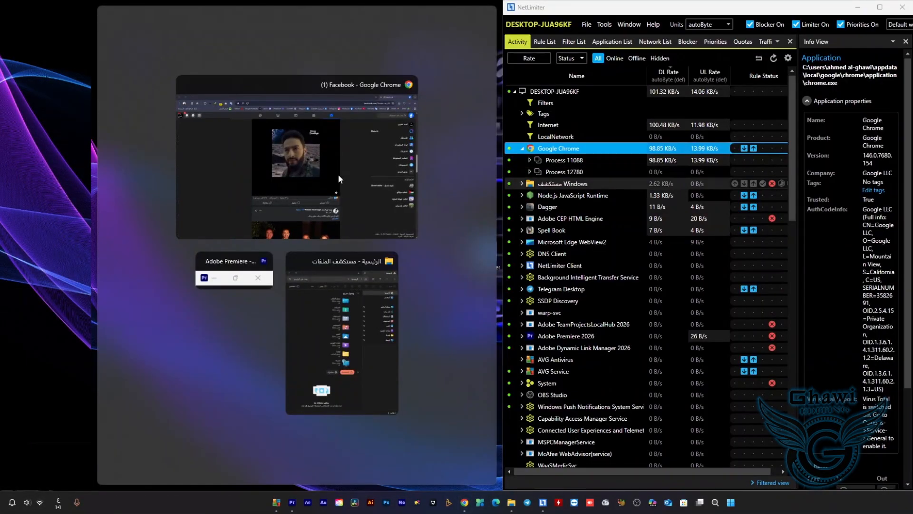
click(297, 176)
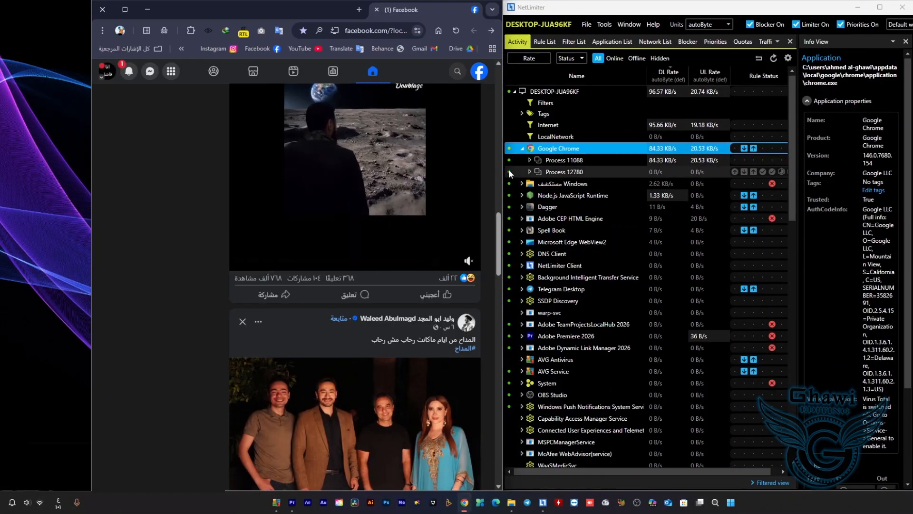
click(522, 149)
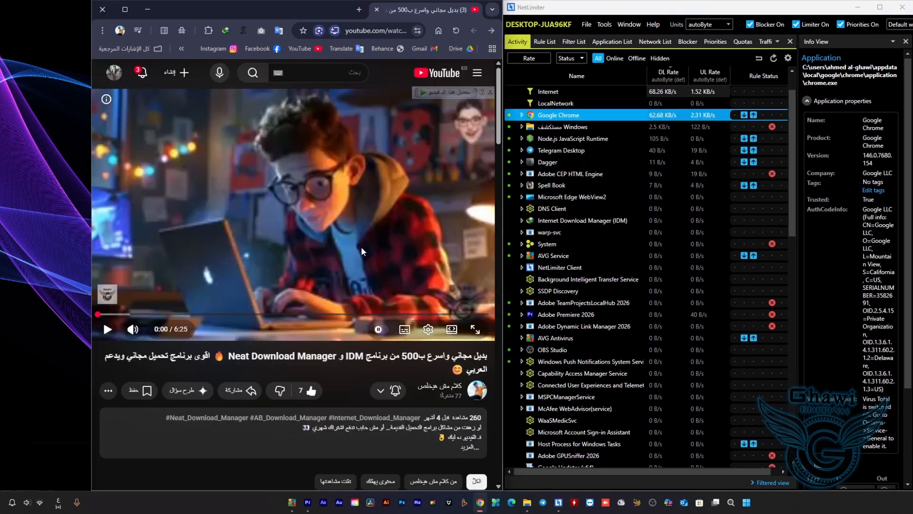
- Play the YouTube video at 720p quality and check Google Chrome's download rate in NetLimiter
click(359, 259)
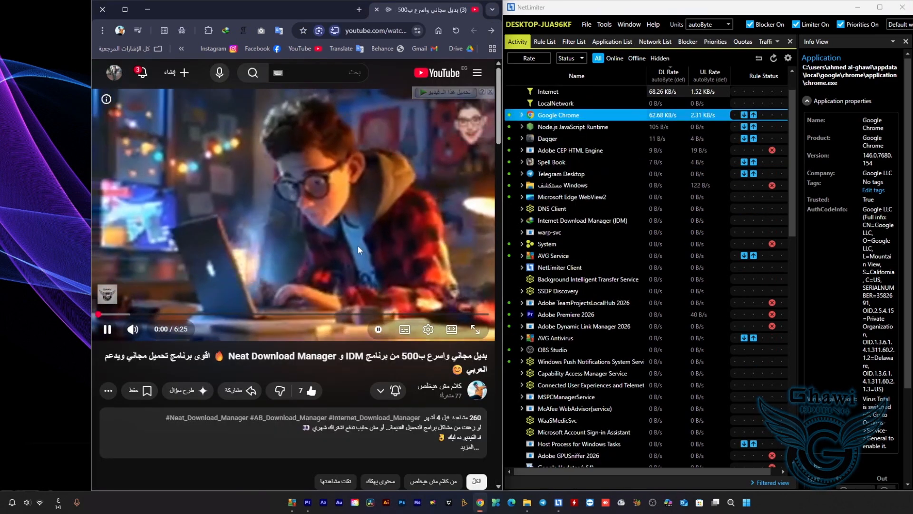
click(423, 328)
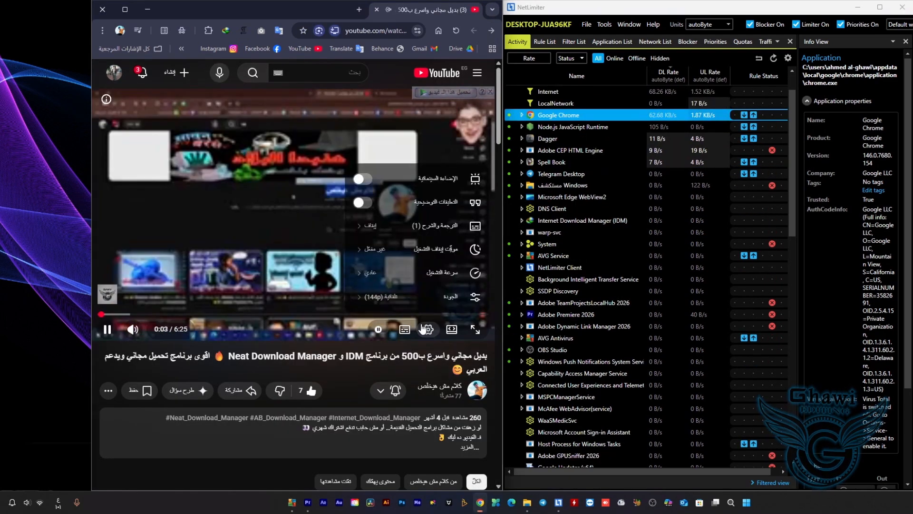
click(414, 297)
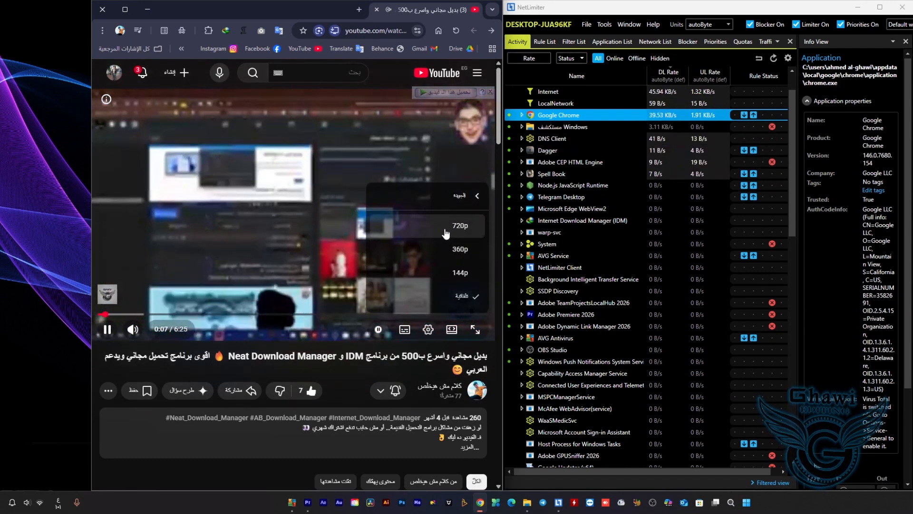
click(444, 228)
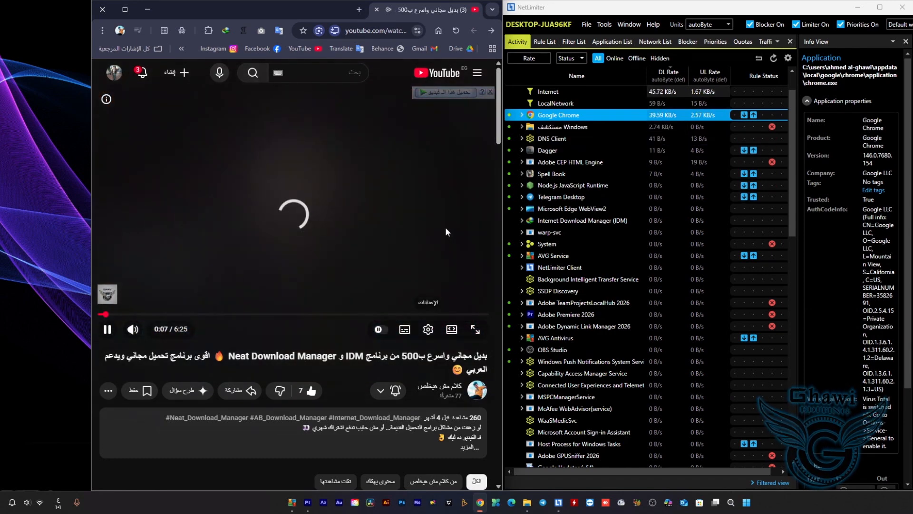
click(654, 118)
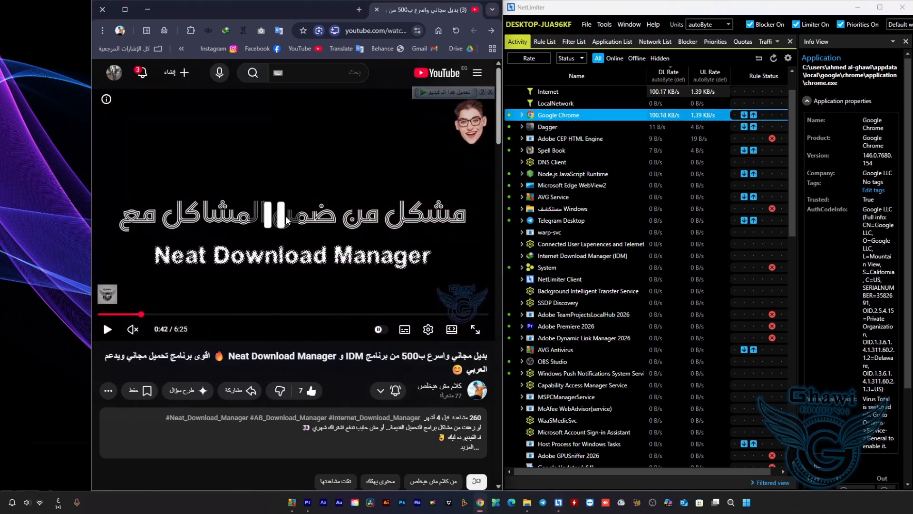
key(Left)
key(Left)
key(Left)
key(Left)
key(Left)
key(Left)
key(Left)
key(Left)
key(Left)
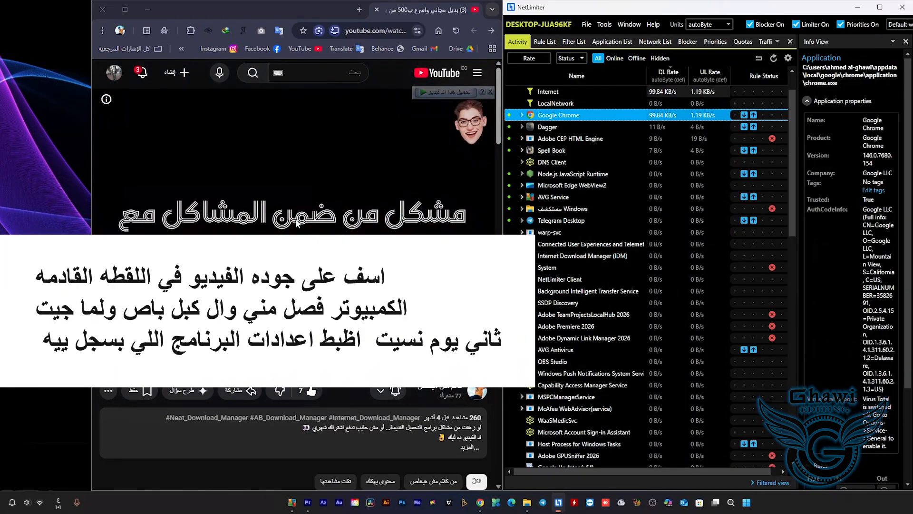
key(Left)
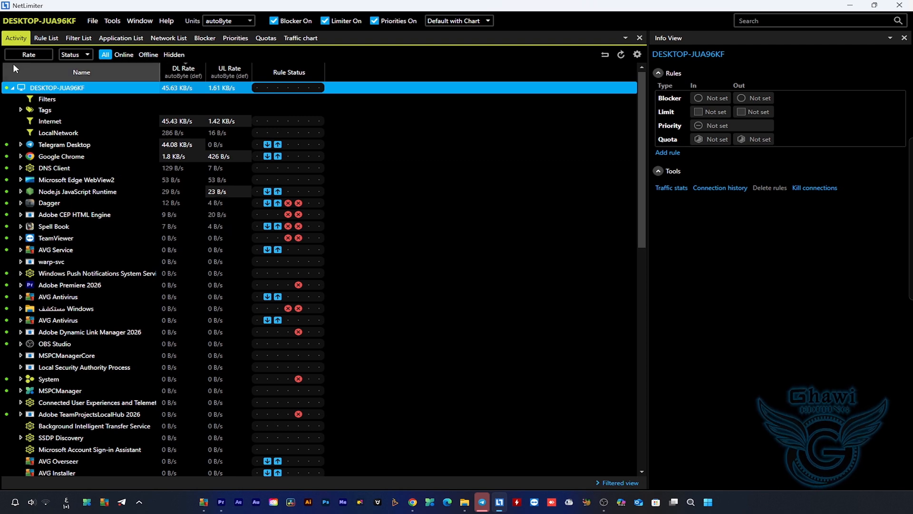
- Compare the activity list's Rate and Total figures and its Status, Limiter and Blocker column views
click(24, 57)
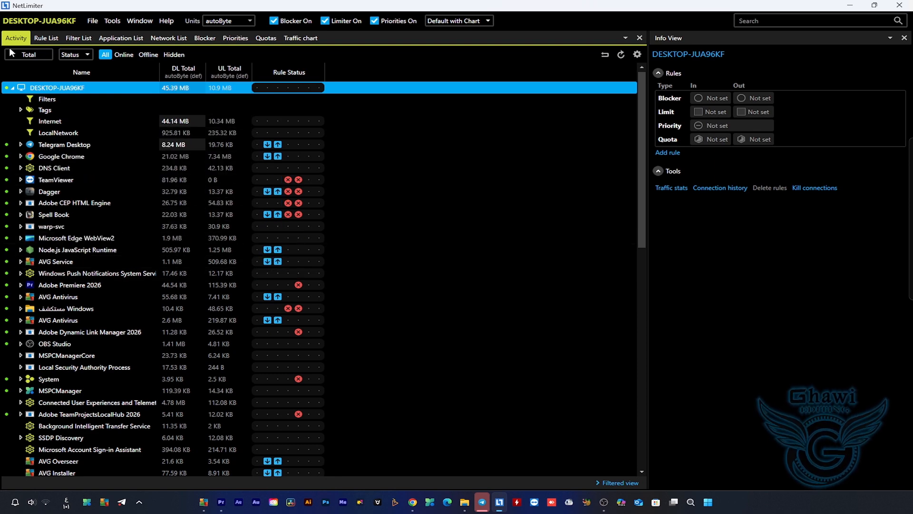
click(22, 56)
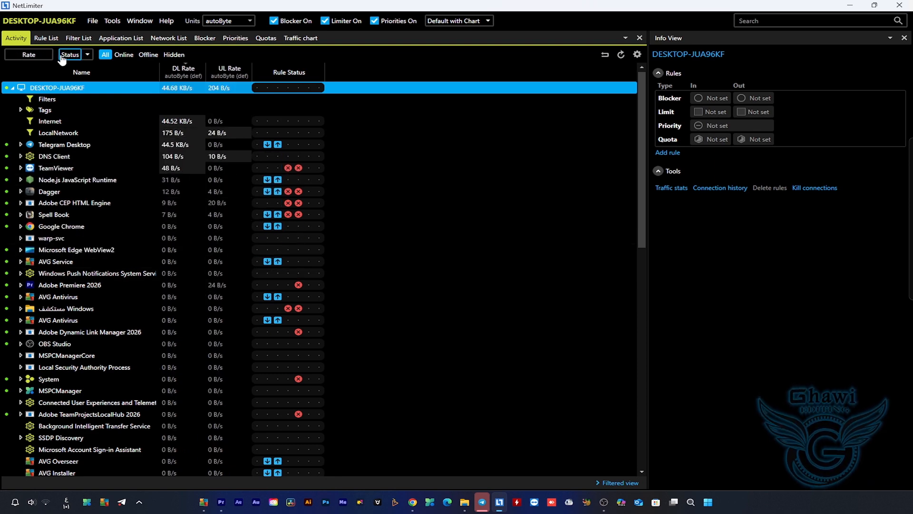
click(62, 56)
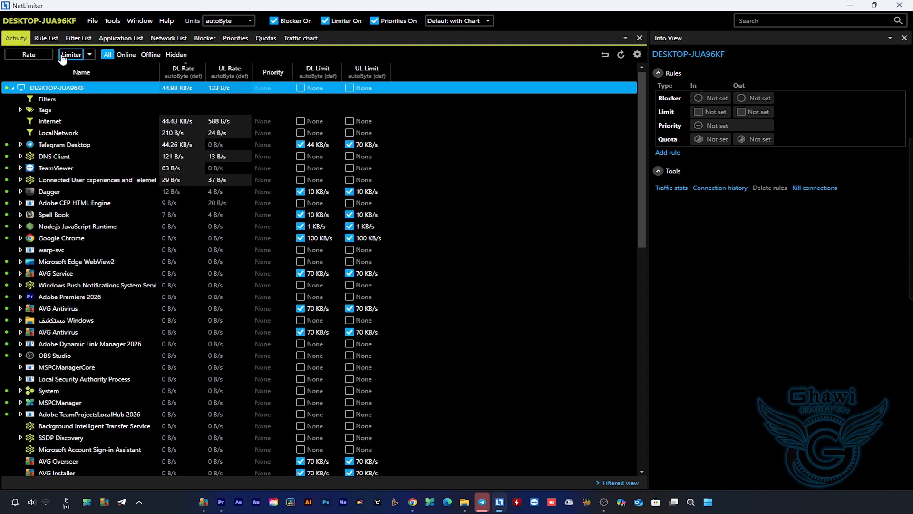
click(61, 56)
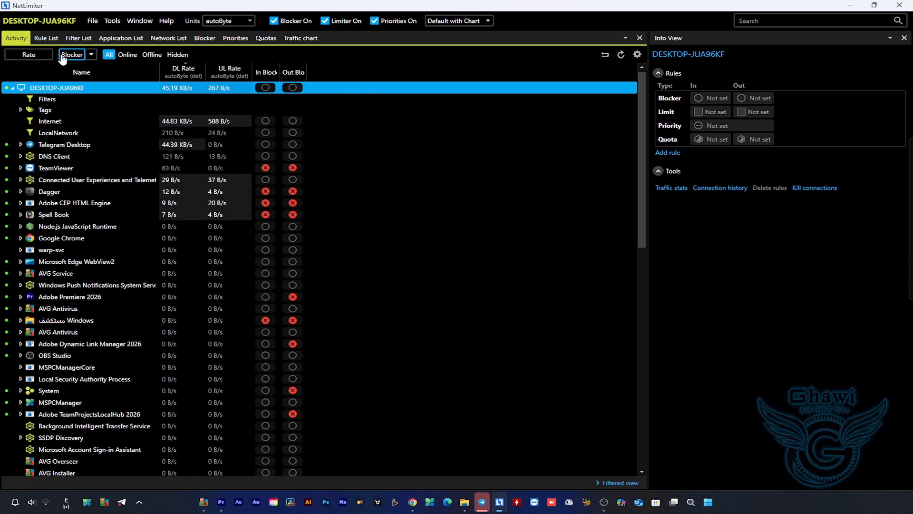
click(61, 56)
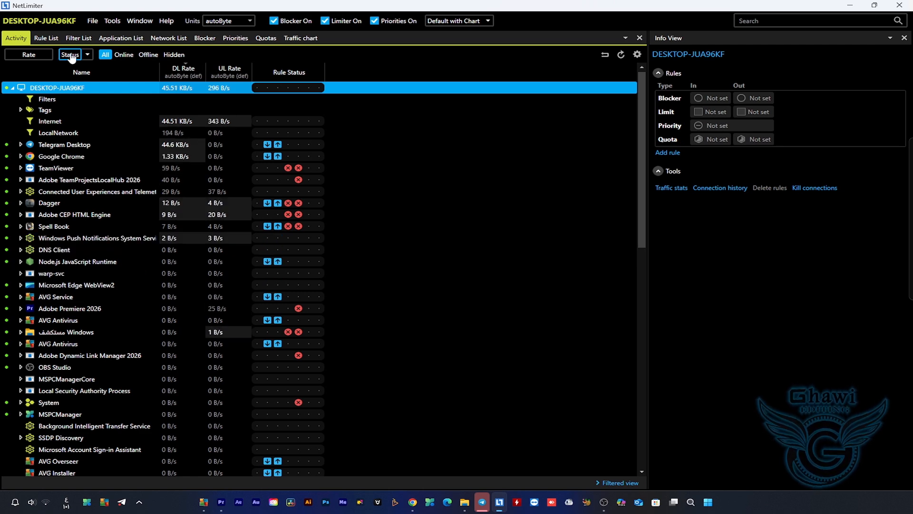
click(84, 56)
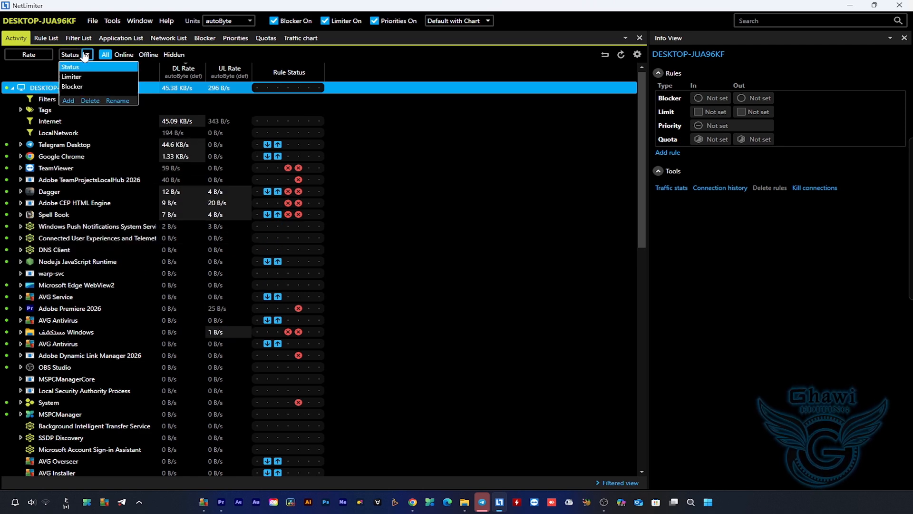
click(117, 55)
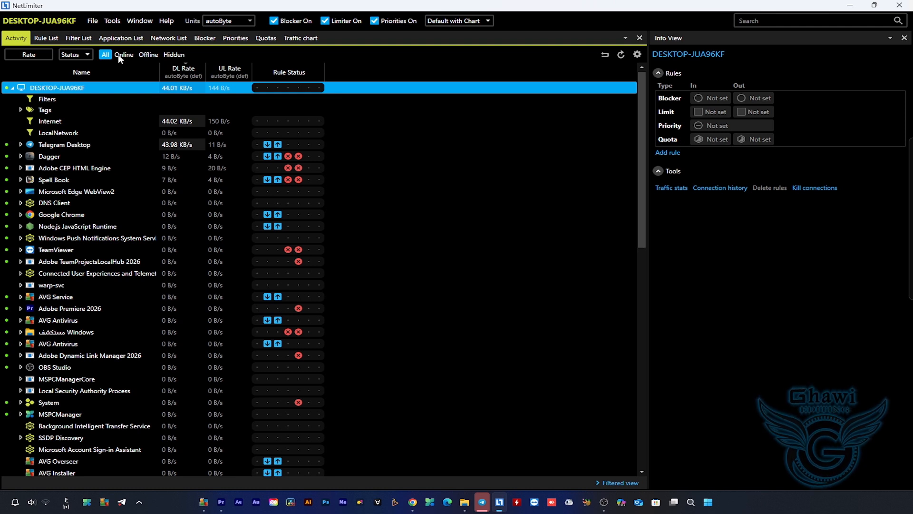
- Filter the activity list to online applications and inspect Node.js JavaScript Runtime and Google Chrome
click(120, 55)
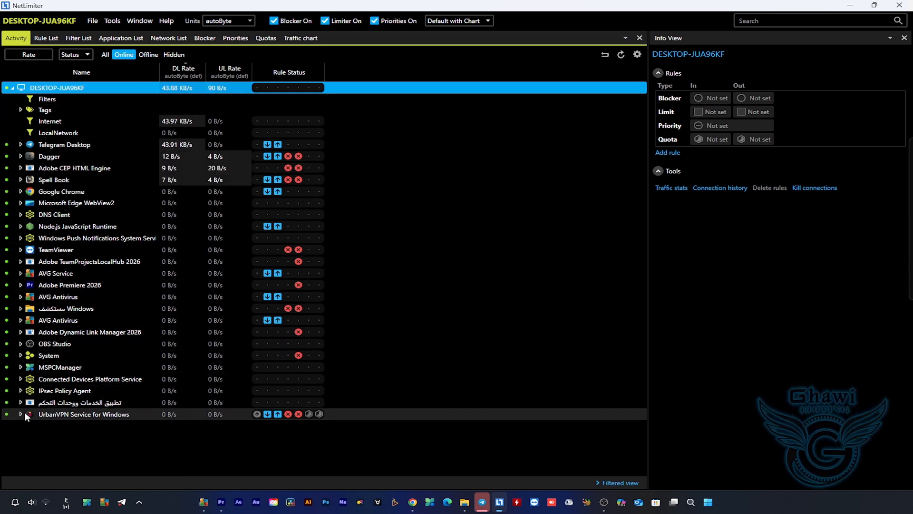
click(119, 225)
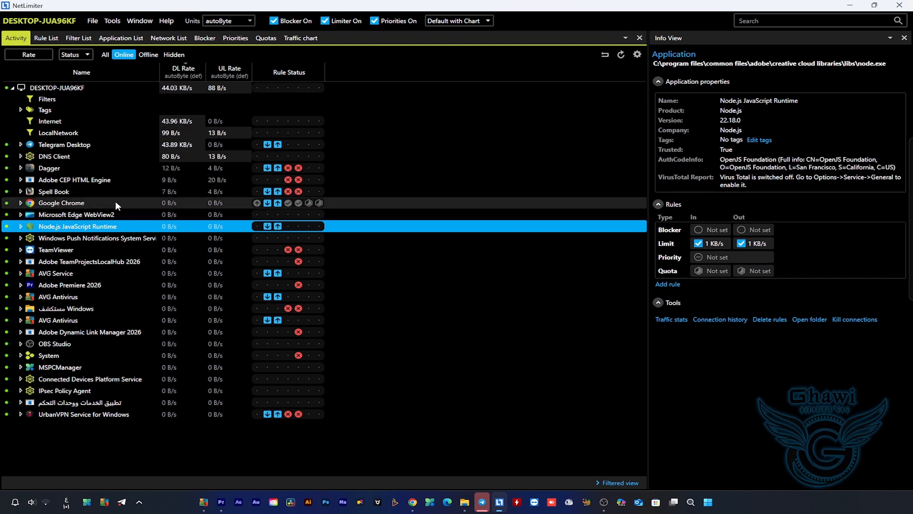
click(116, 200)
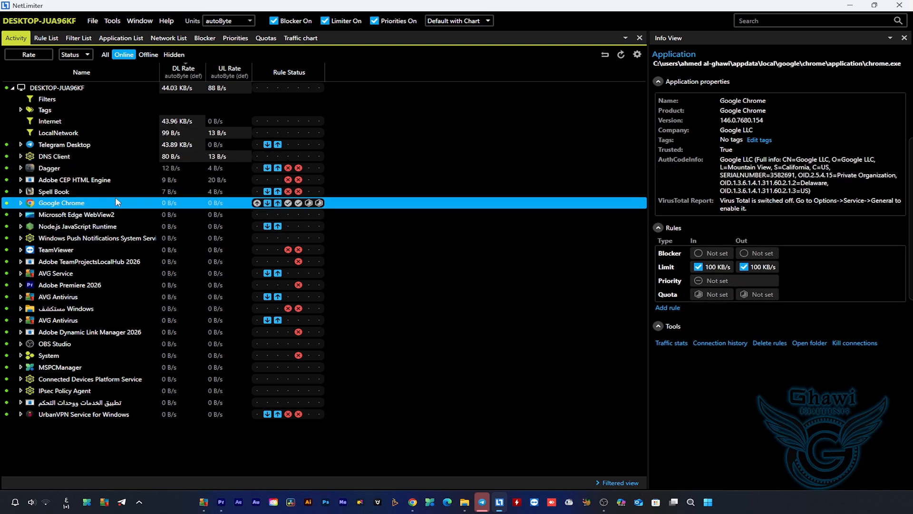
- Review the offline applications in the activity list and show only the hidden ones
click(148, 55)
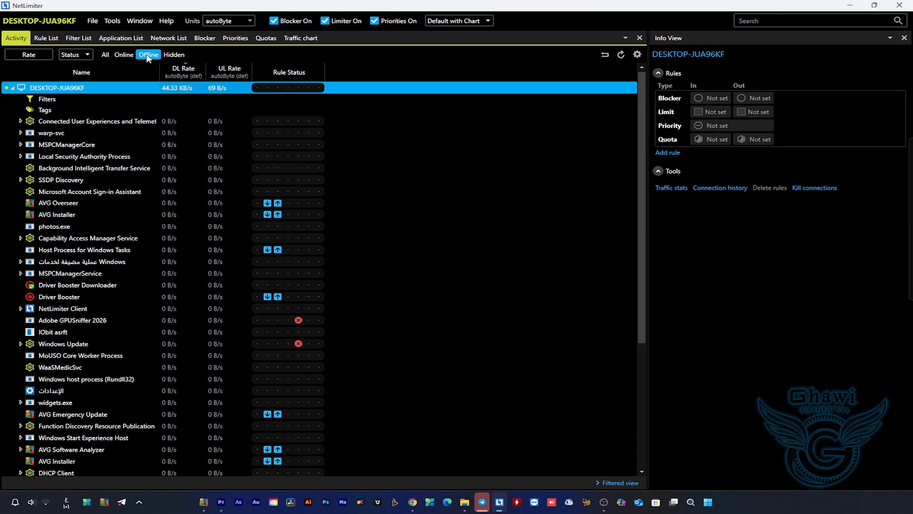
scroll(92, 324, down, 5)
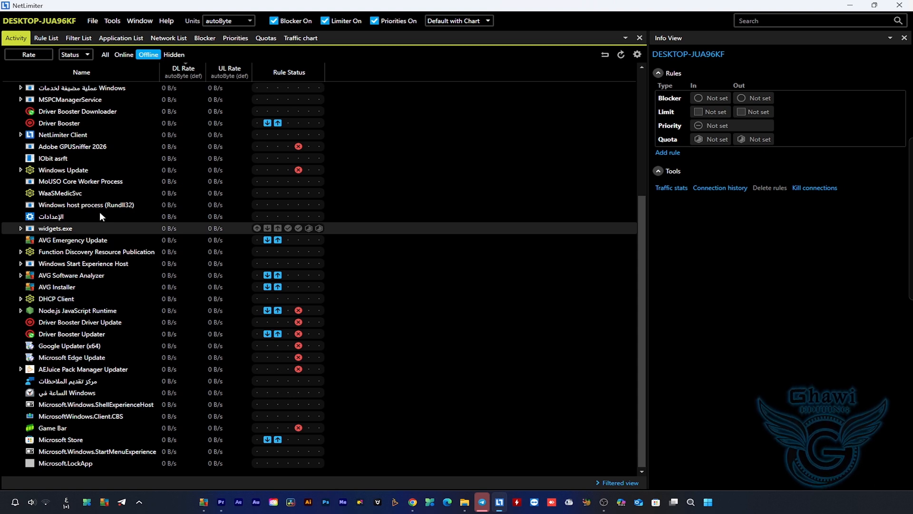
click(172, 55)
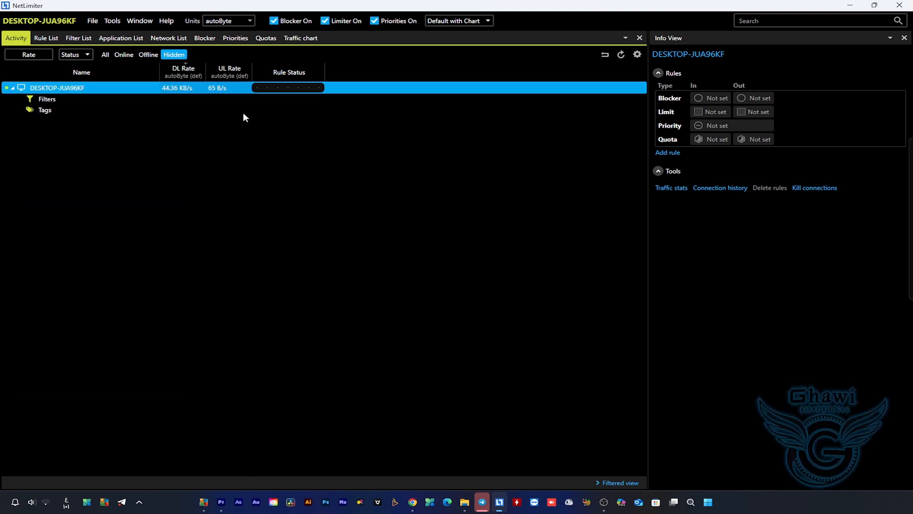
mouse_move(125, 90)
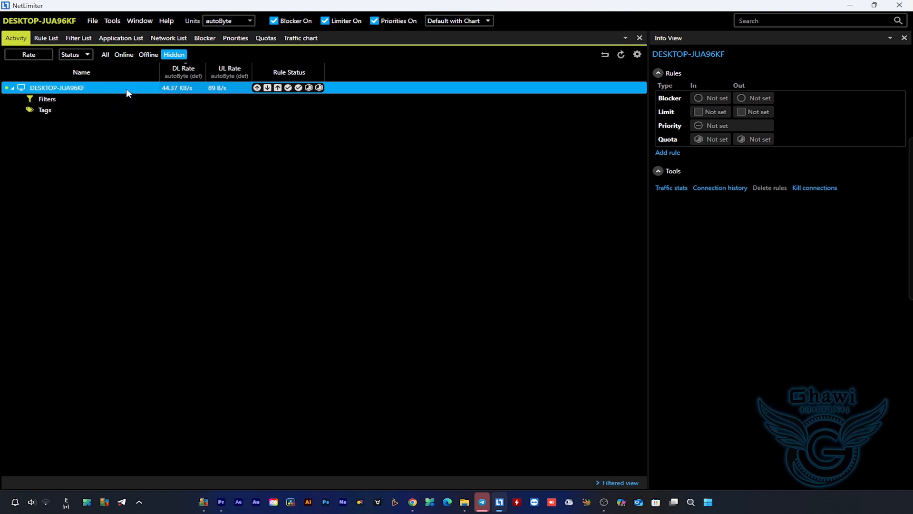